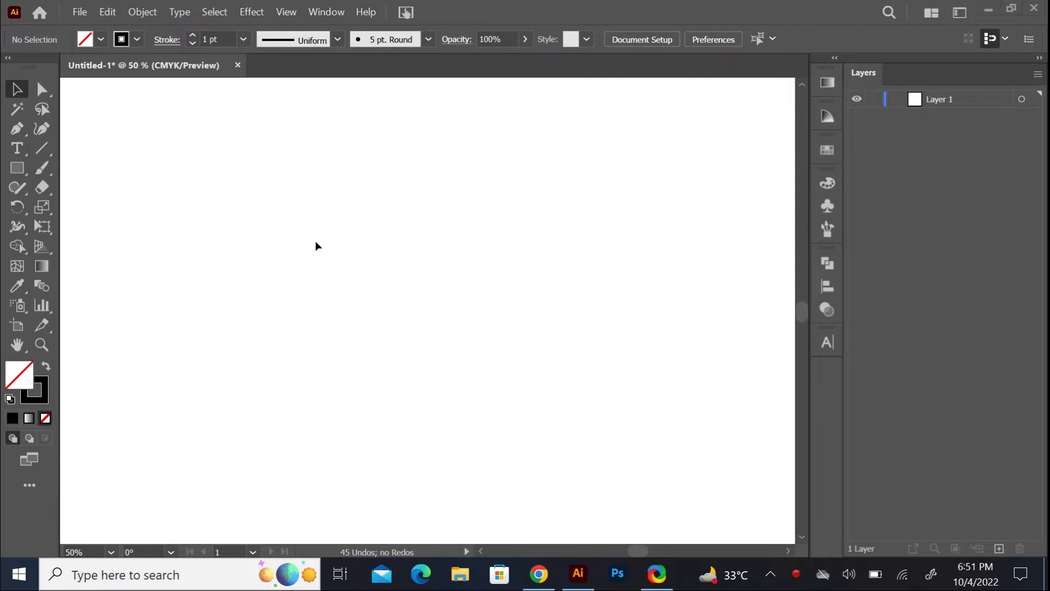
Step: Turn on the artboard grid from the View menu and zoom to actual size
left_click(276, 6)
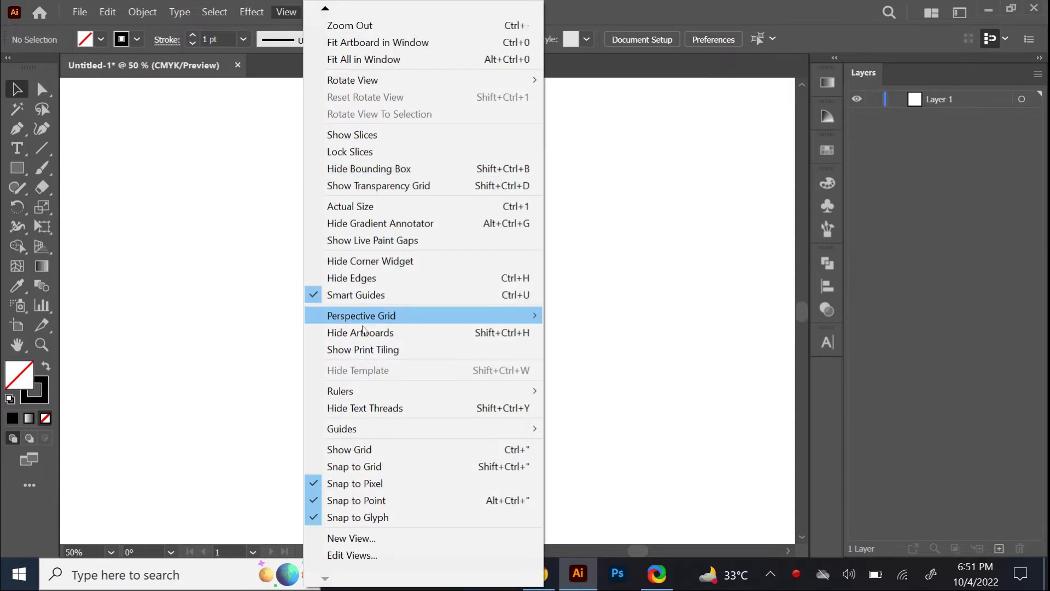
left_click(373, 452)
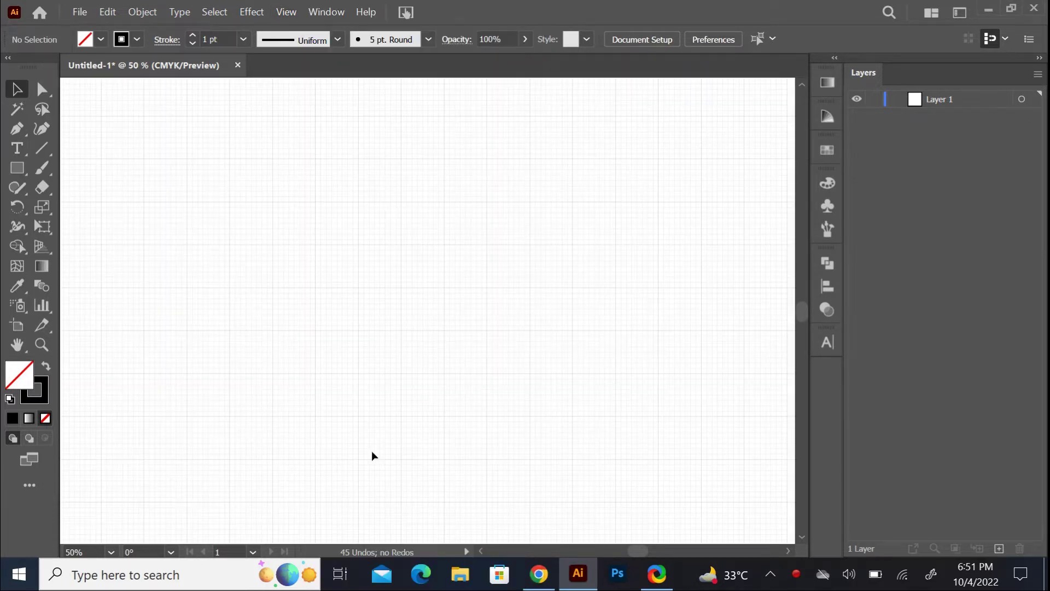
key("ctrl+plus")
key("ctrl+plus")
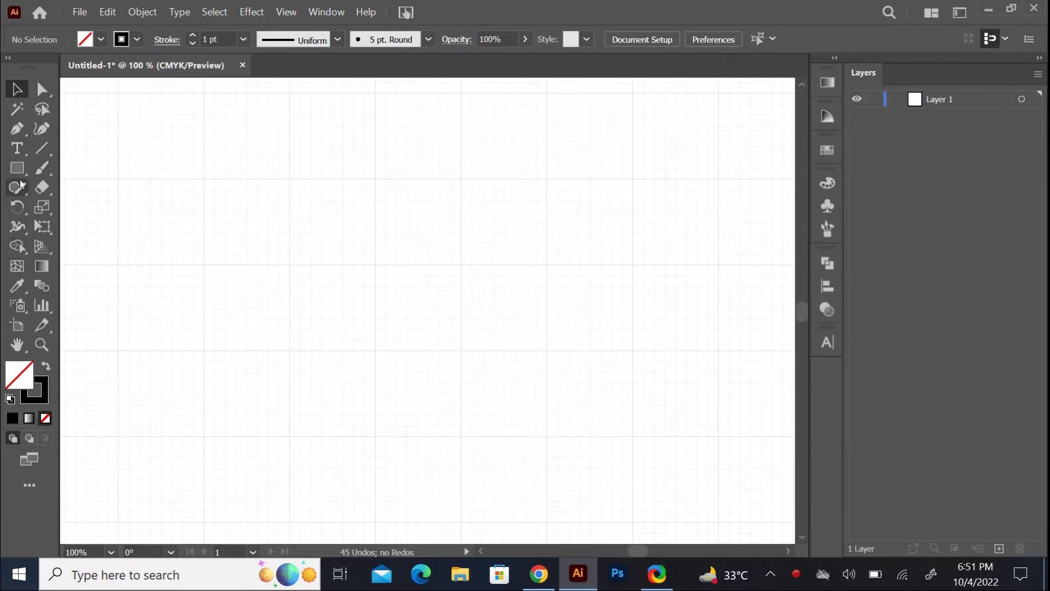
Step: Draw a long vertical line near the artboard's left edge and place a copy beside it
left_click(22, 131)
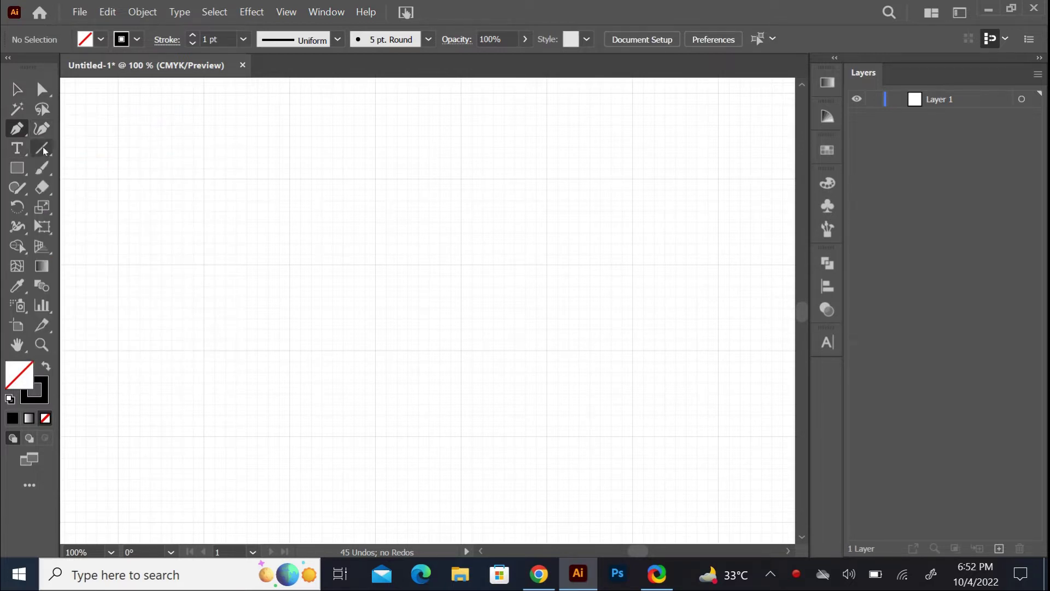
left_click(41, 147)
left_click_drag(118, 120, 118, 530)
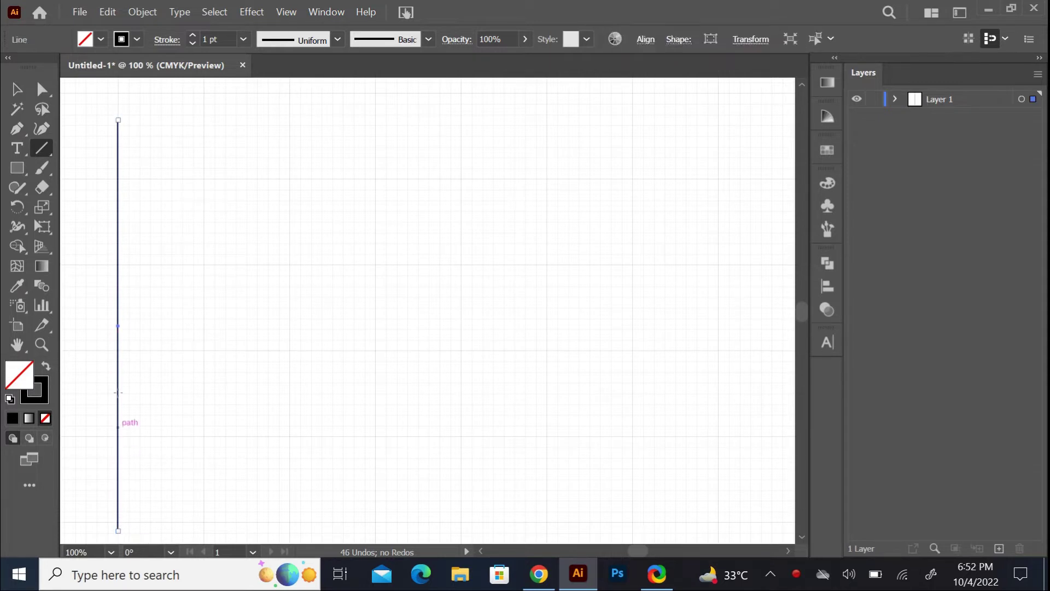
key("v")
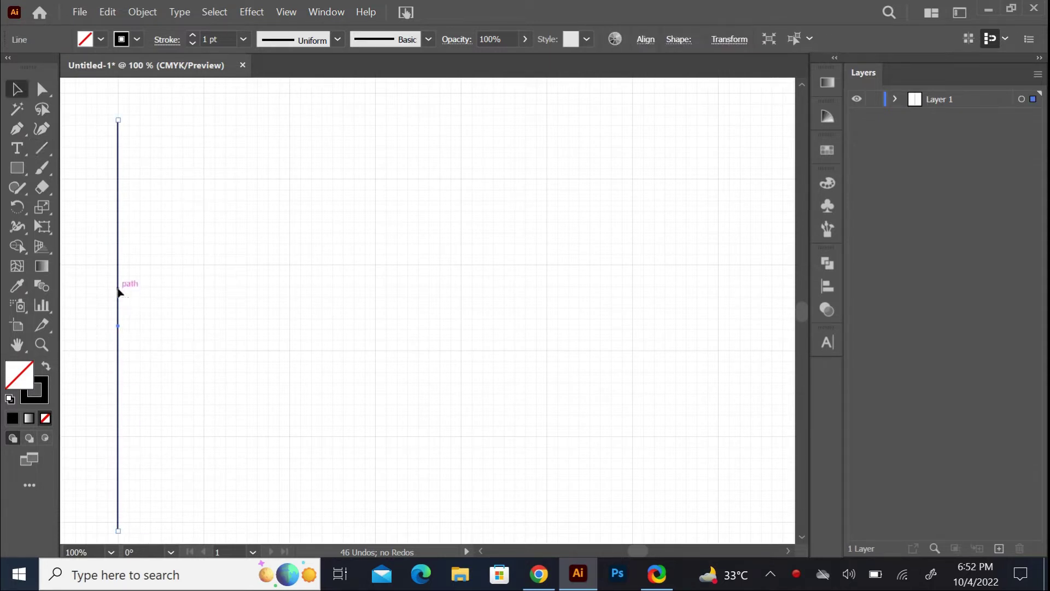
left_click_drag(119, 293, 164, 297)
Step: Select the line pair and repeat the copy with Ctrl+D to step pairs across
key("ctrl+z")
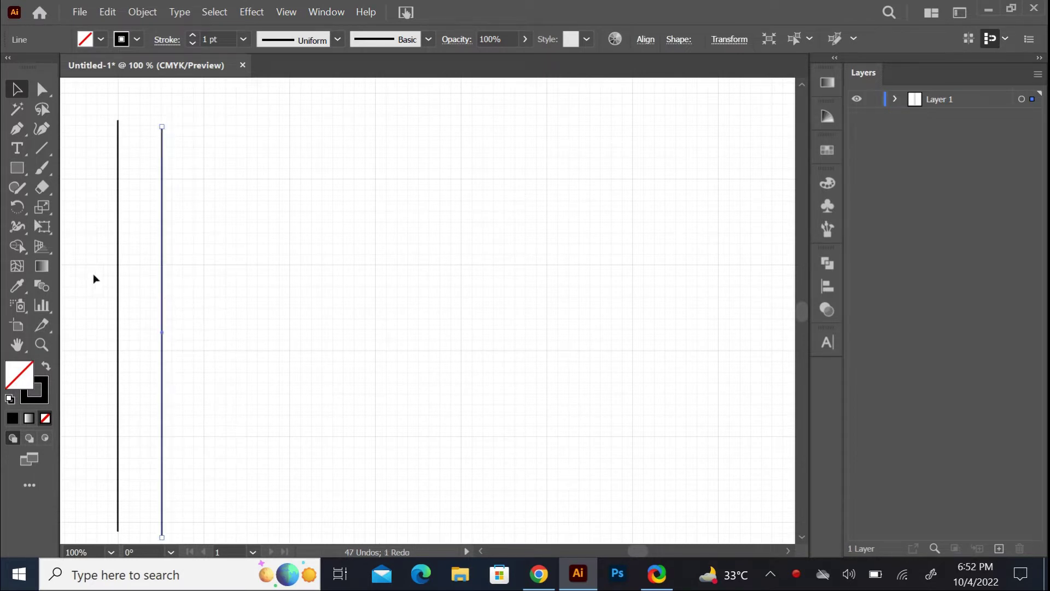
mouse_move(93, 279)
left_mouse_down()
mouse_move(169, 342)
mouse_move(216, 322)
left_mouse_up()
key("ctrl")
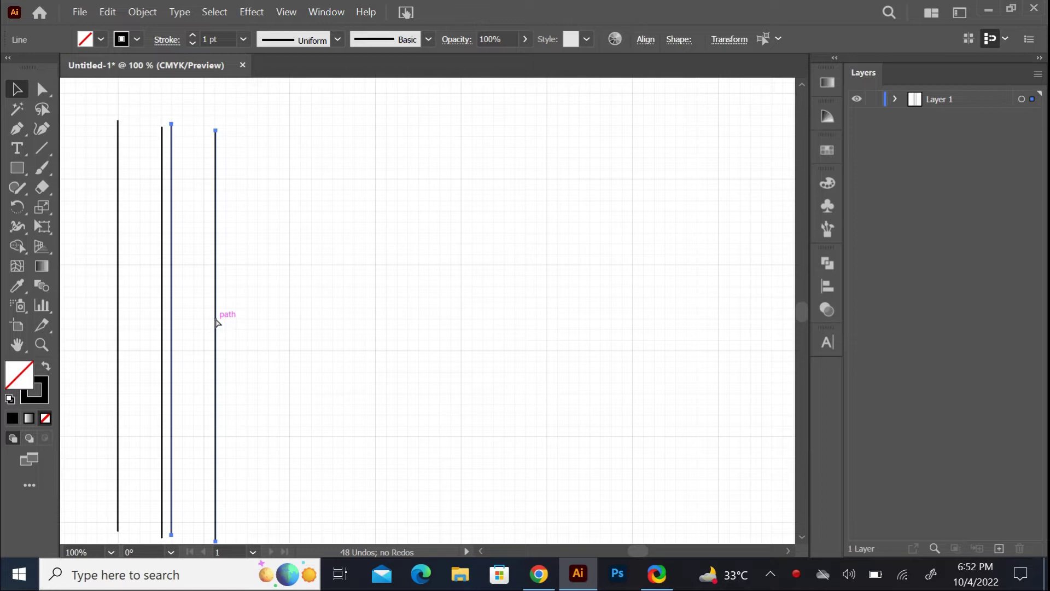
key("ctrl+d")
key("ctrl+d")
key("ctrl+d")
key("ctrl+d")
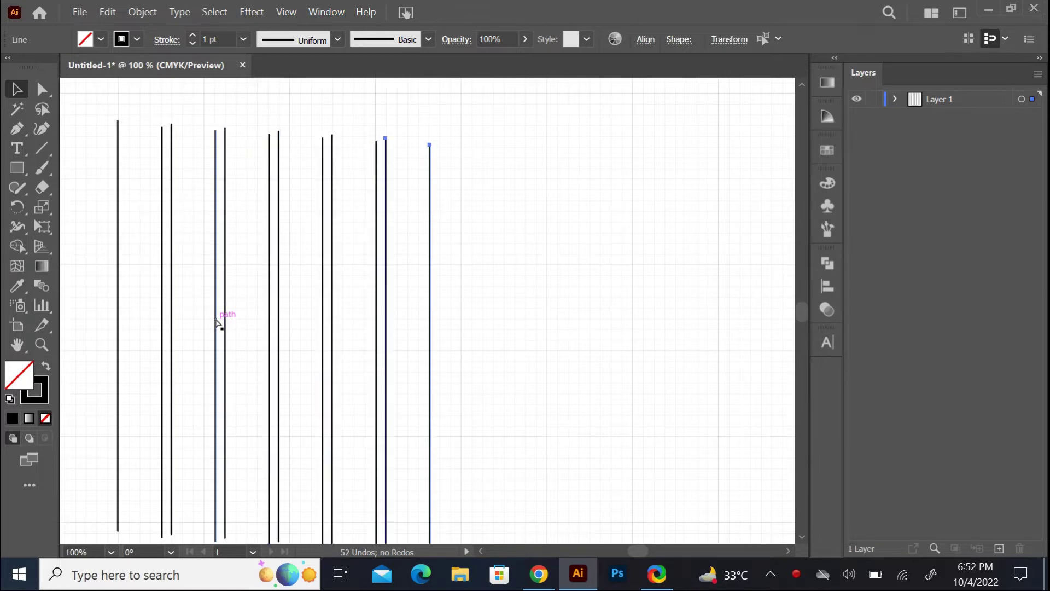
key("ctrl+d")
key("ctrl+d")
key("ctrl+d")
key("ctrl+d")
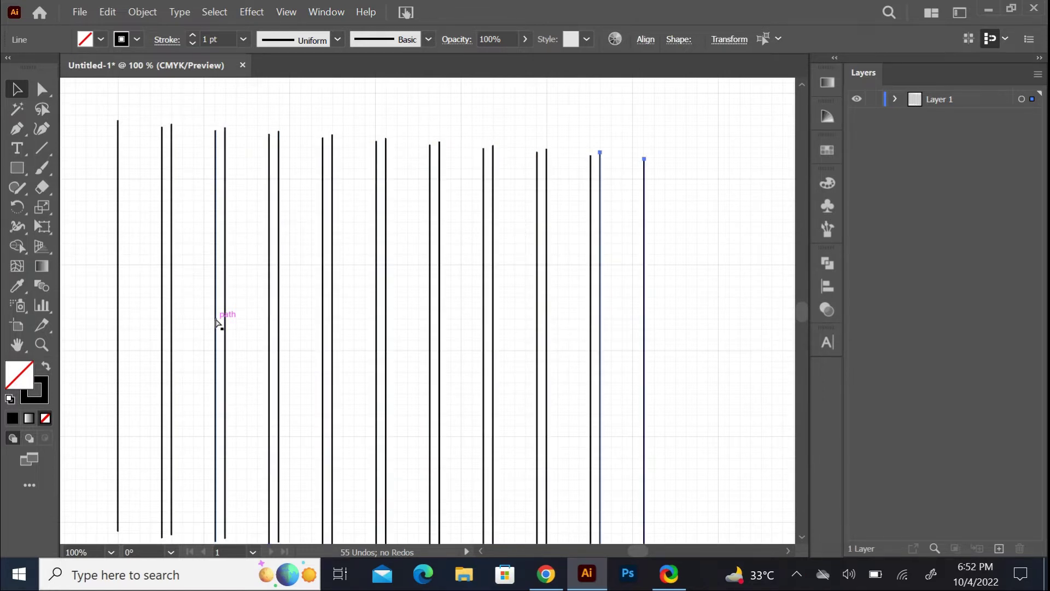
key("ctrl+d")
key("ctrl+d")
key("ctrl+shift+b")
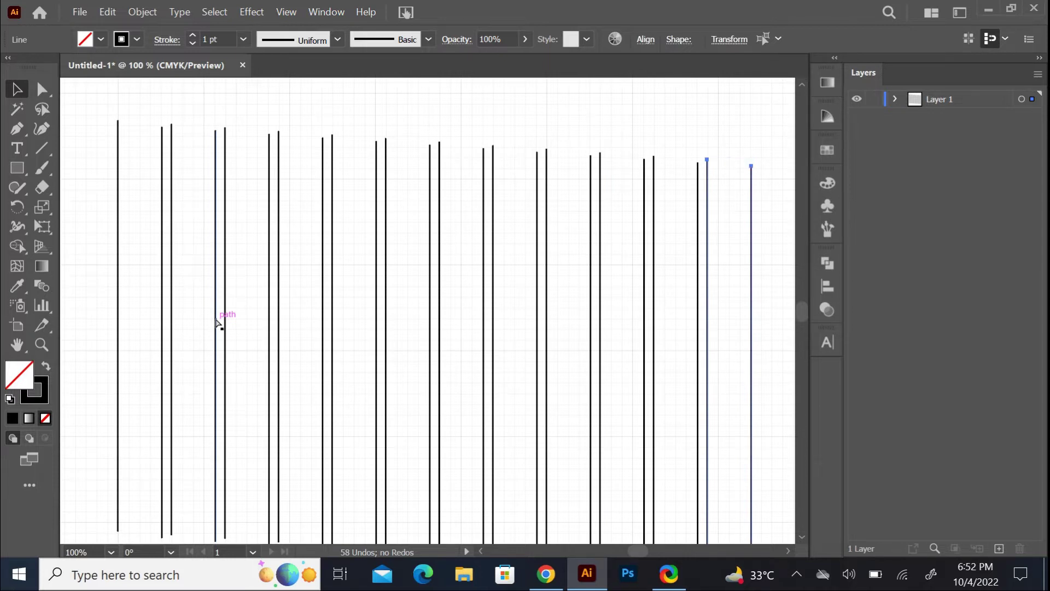
Step: Zoom out to view the full row of lines and select all of them
key("ctrl+minus")
key("ctrl+shift+b")
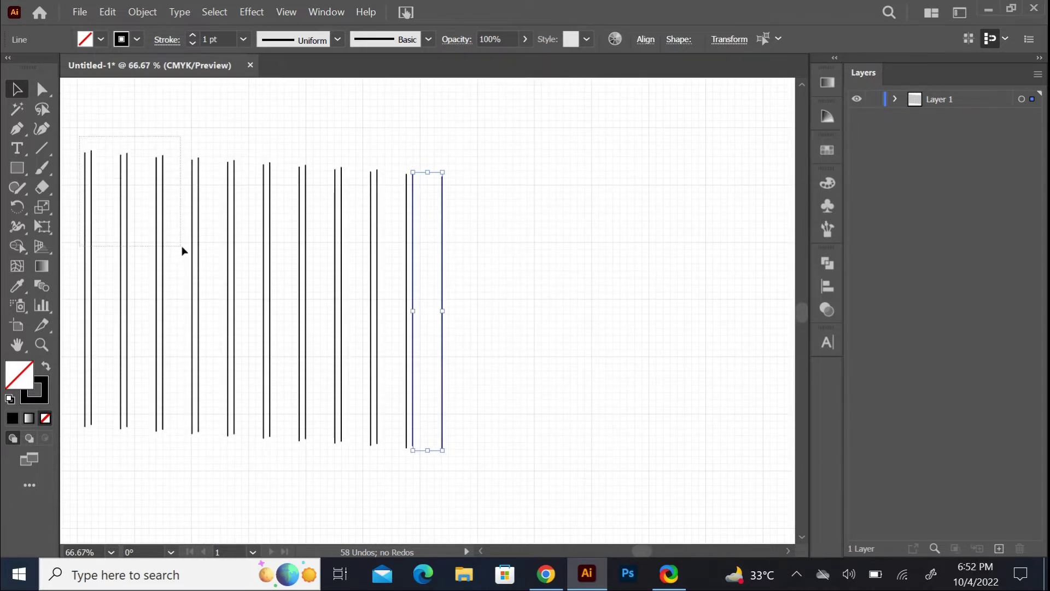
left_click_drag(116, 187, 184, 252)
key("ctrl+plus")
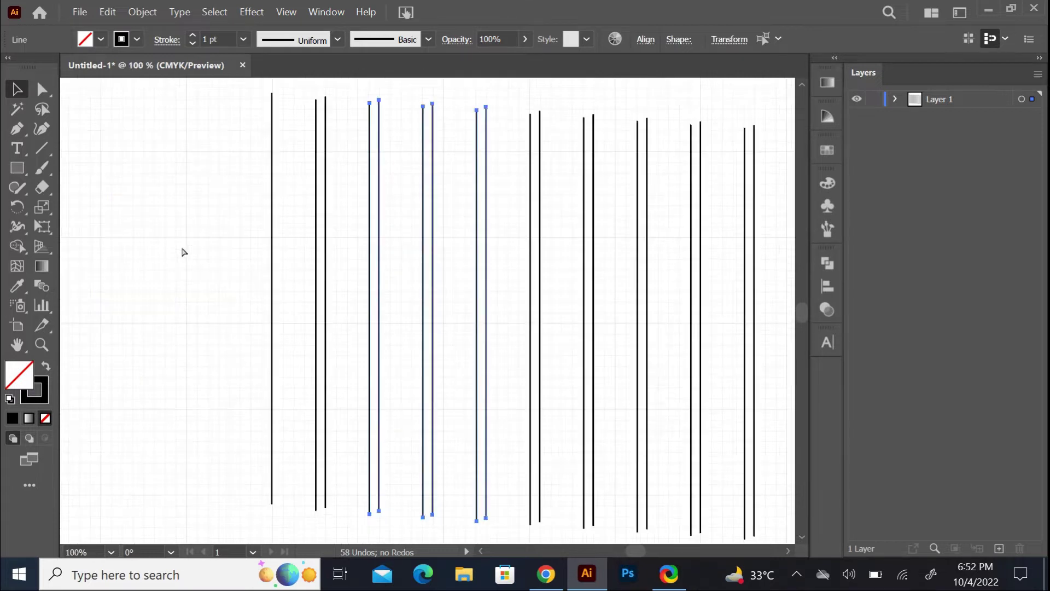
key("ctrl+shift+b")
key("ctrl+minus")
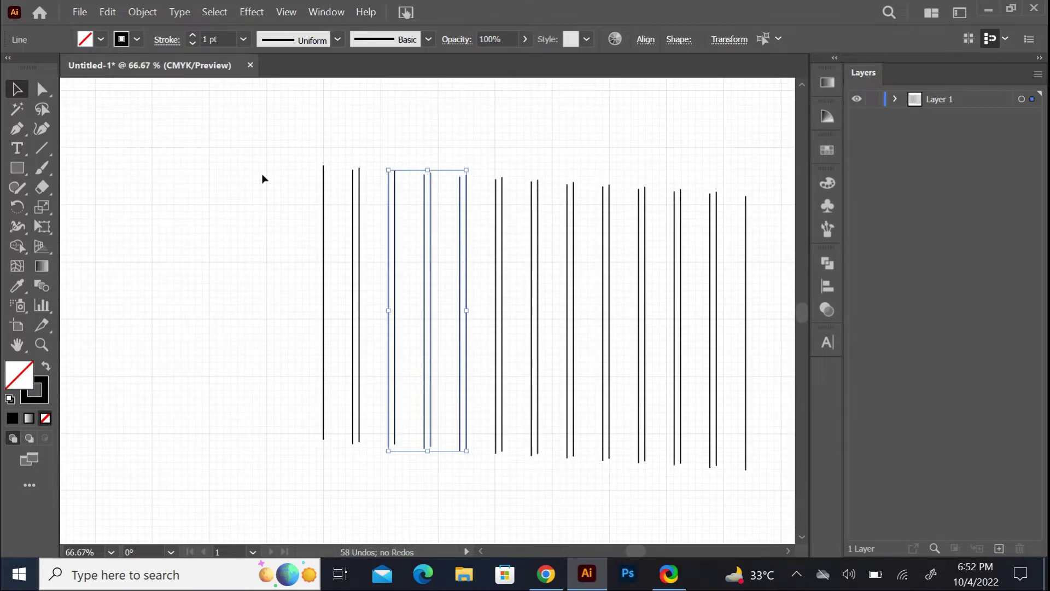
key("ctrl+minus")
mouse_move(300, 188)
left_mouse_down()
mouse_move(474, 322)
mouse_move(704, 453)
left_mouse_up()
Step: Top-align all the vertical lines and stretch them taller at both ends
left_click(646, 39)
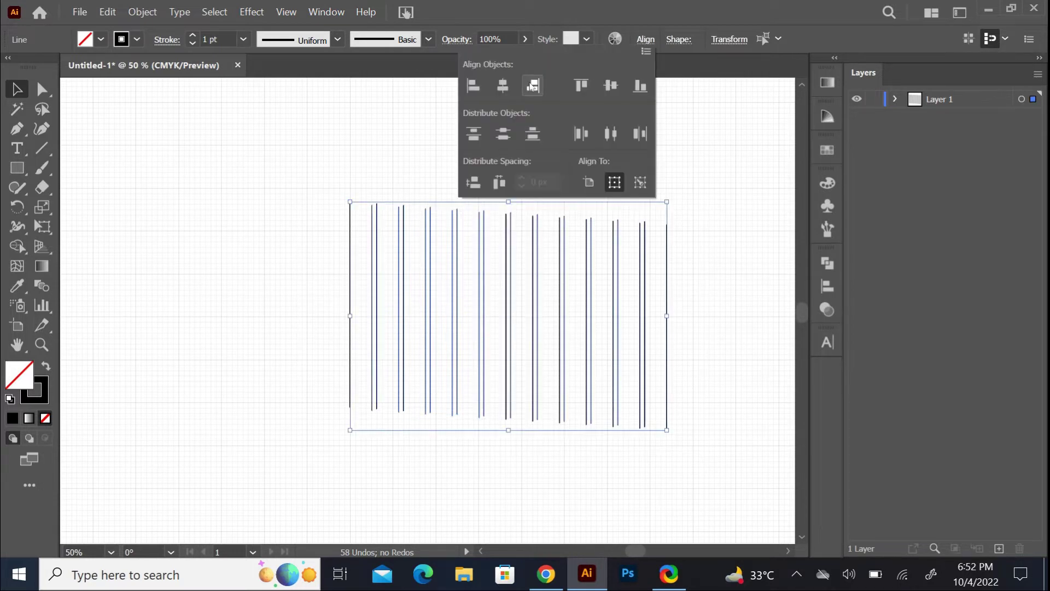
left_click(582, 86)
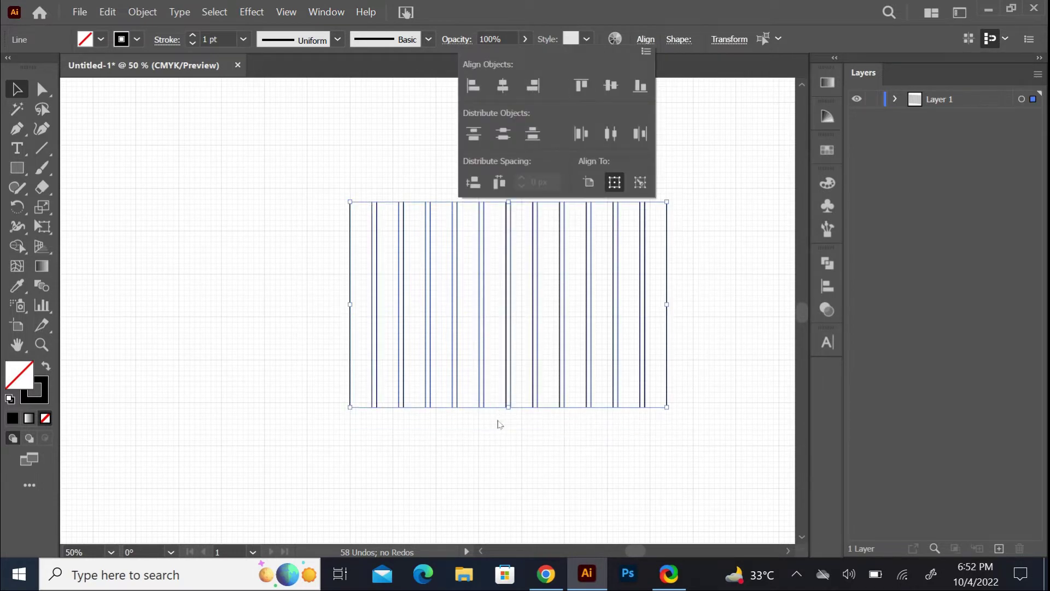
left_click_drag(509, 408, 517, 542)
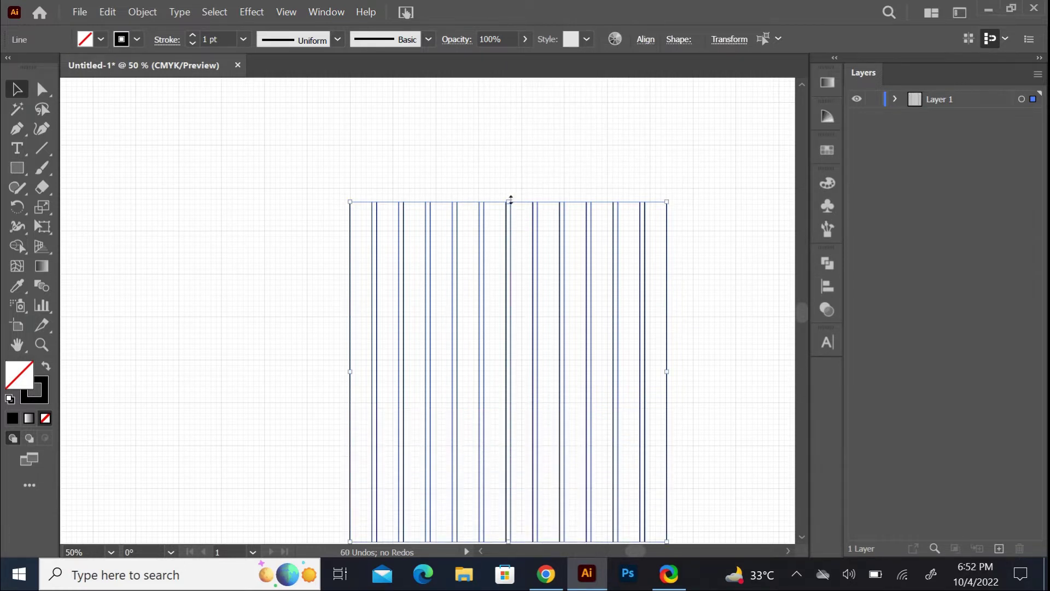
left_click_drag(510, 200, 510, 154)
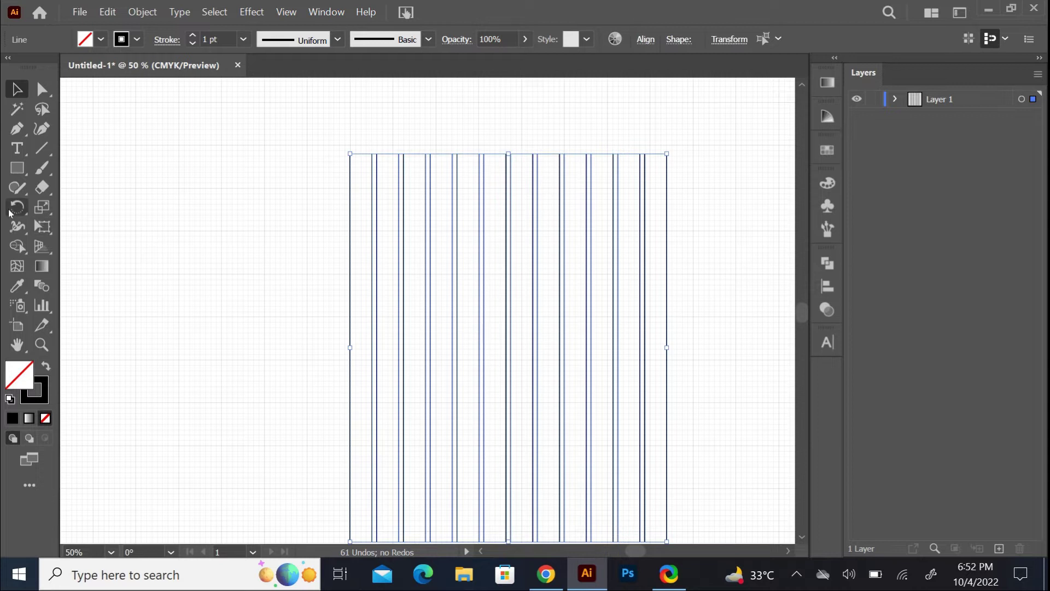
Step: Make a 90° rotated copy of the lines and select the whole lattice
double_click(20, 206)
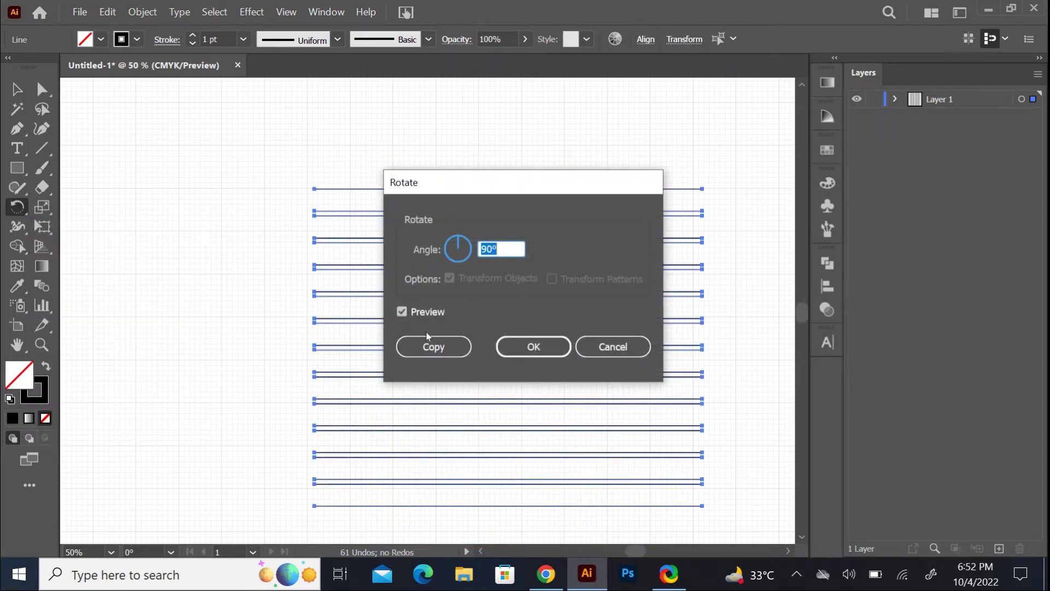
left_click(429, 346)
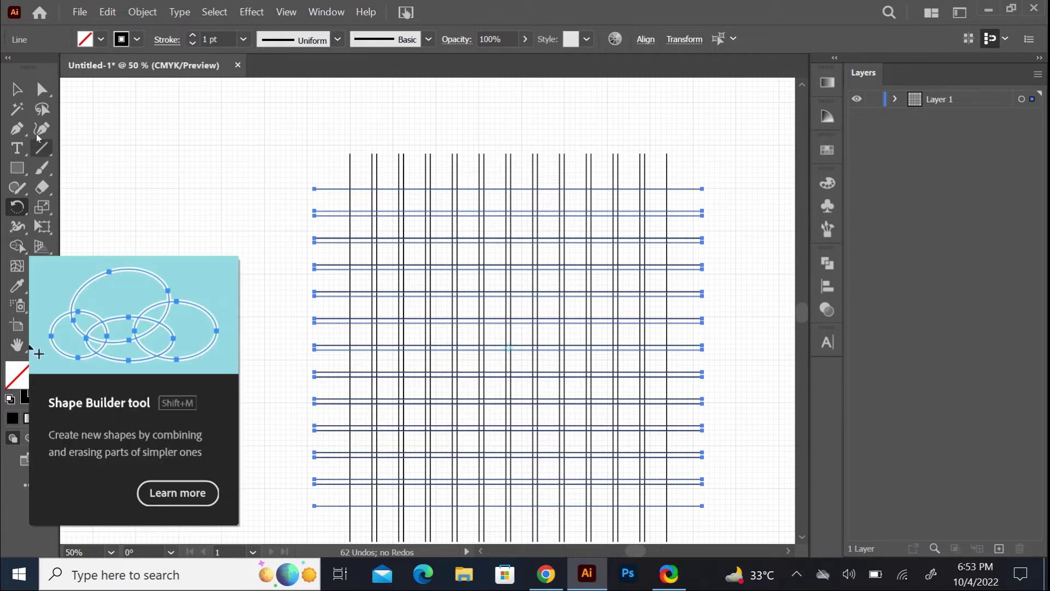
key("v")
left_click_drag(294, 157, 712, 517)
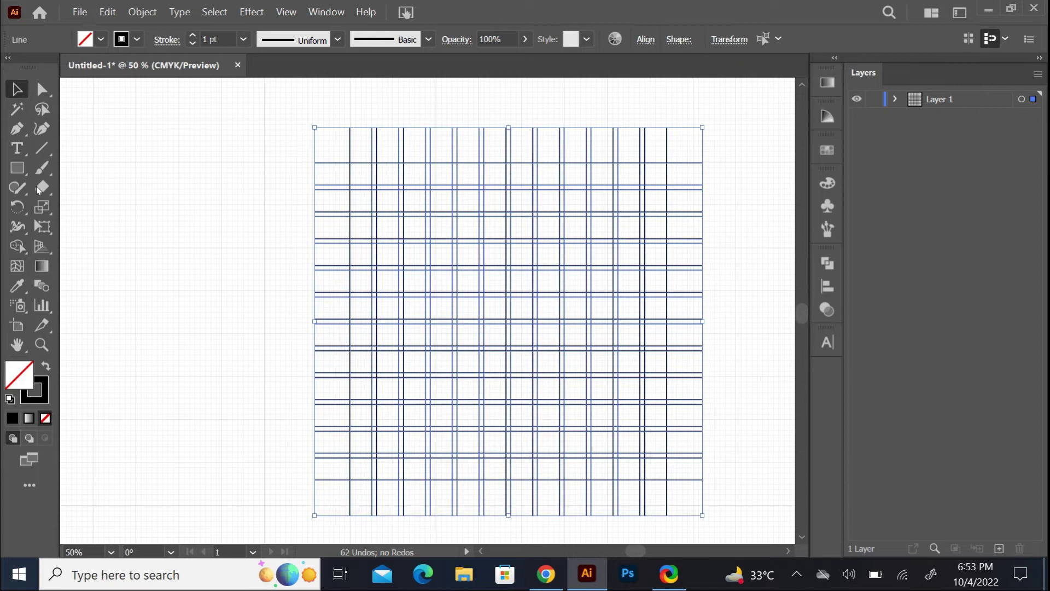
Step: Set Live Paint Bucket to black fill with no stroke and fill cells forming the H
left_click(17, 246)
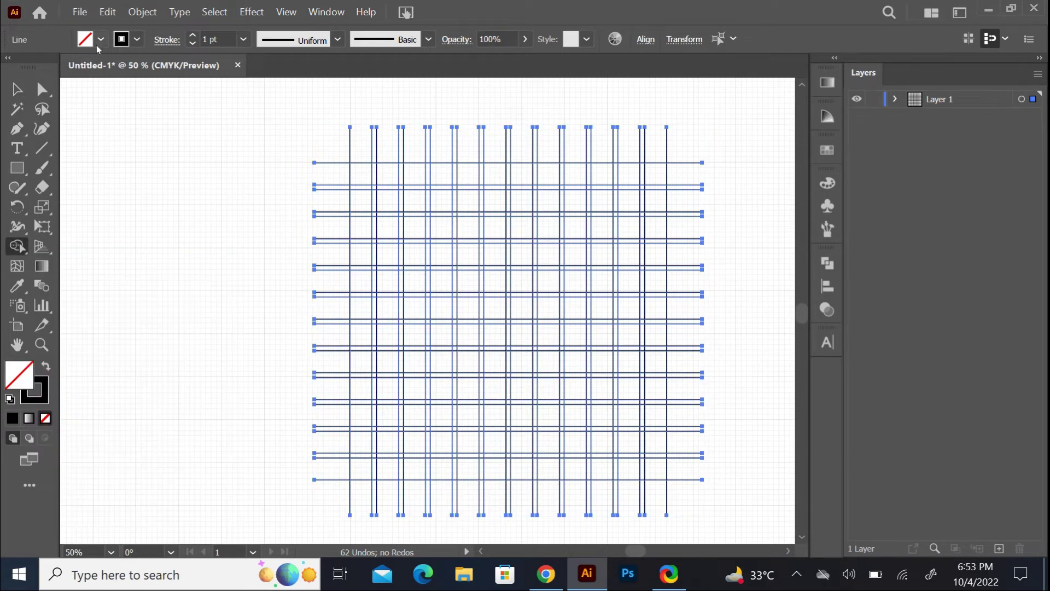
left_click(100, 40)
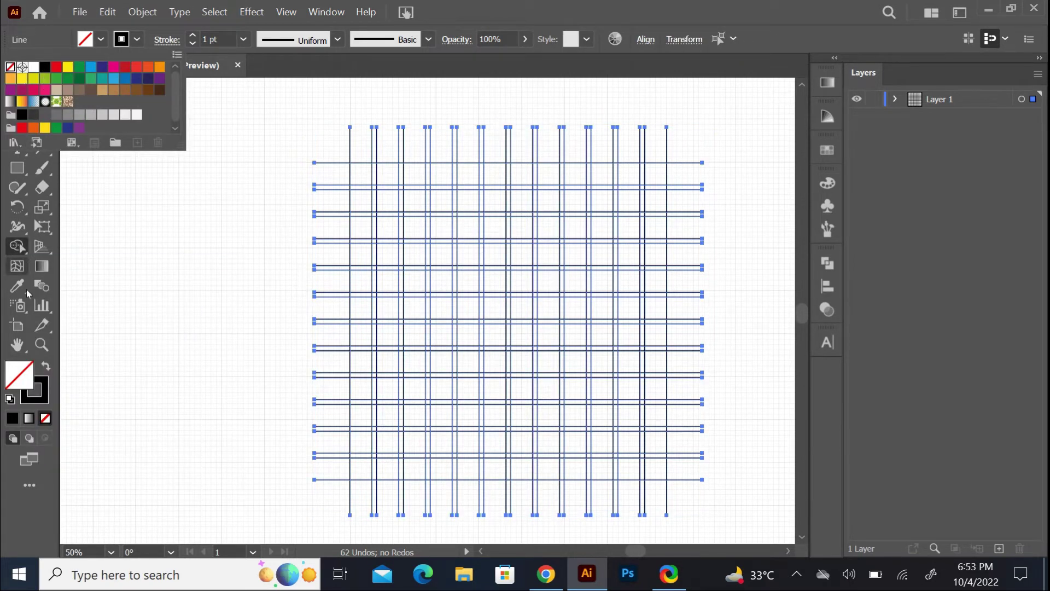
left_click(47, 367)
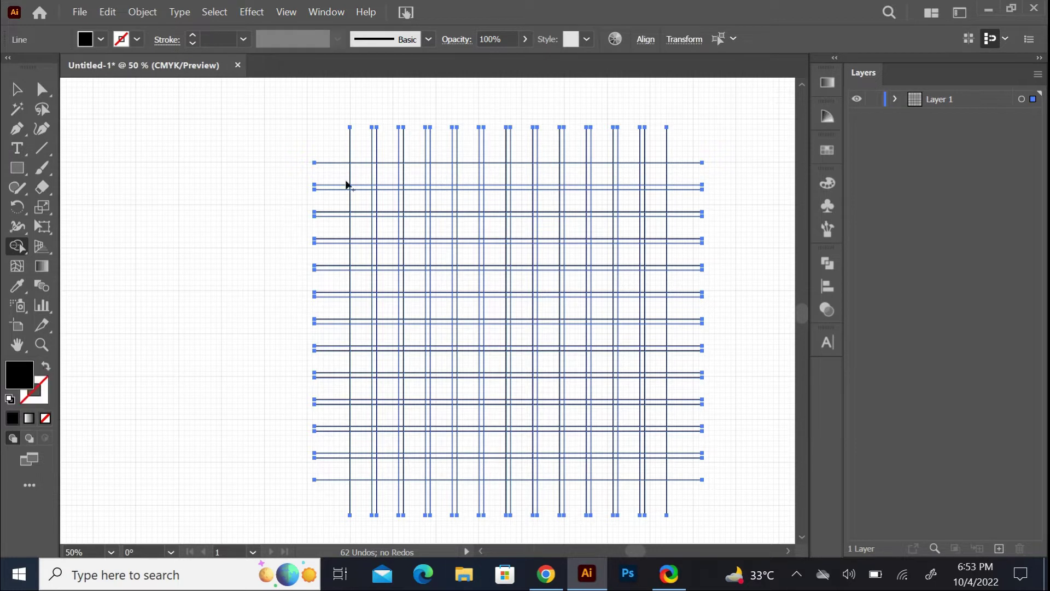
left_click_drag(360, 181, 366, 229)
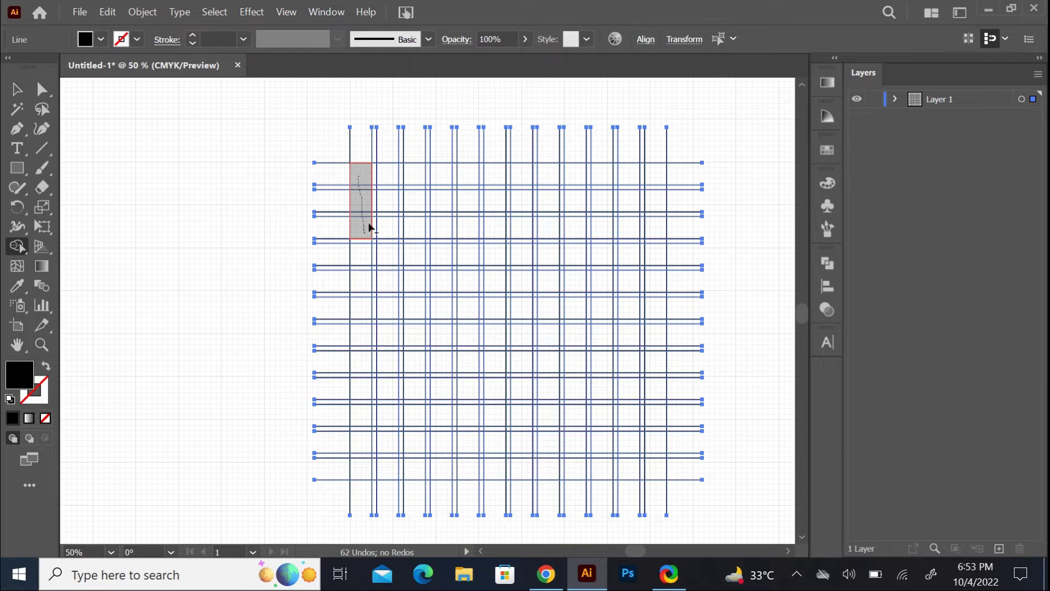
mouse_move(369, 227)
left_mouse_down()
mouse_move(415, 182)
mouse_move(416, 281)
mouse_move(417, 235)
mouse_move(391, 229)
mouse_move(366, 232)
mouse_move(357, 248)
mouse_move(362, 280)
left_mouse_up()
Step: Fill grid cells black to form the O, P and E letters
key("ctrl+plus")
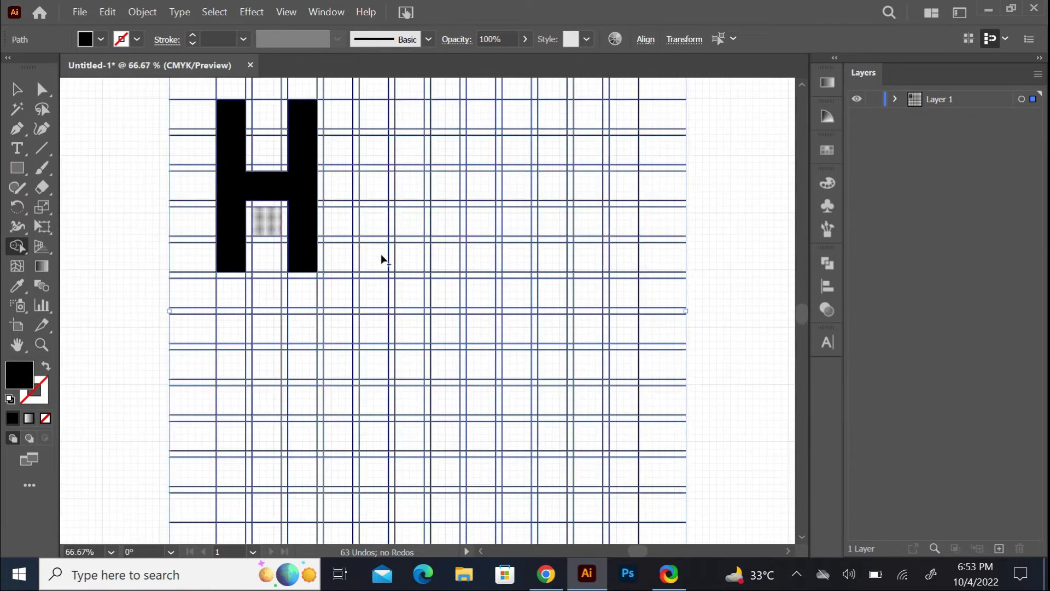
mouse_move(343, 115)
left_mouse_down()
mouse_move(342, 246)
mouse_move(406, 257)
mouse_move(401, 128)
mouse_move(356, 117)
left_mouse_up()
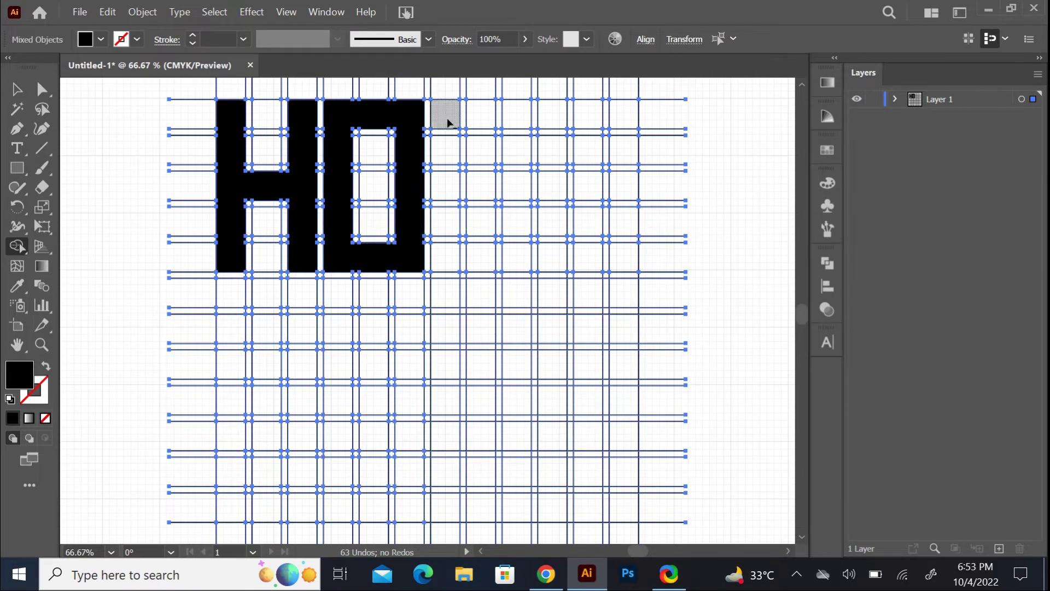
mouse_move(448, 117)
left_mouse_down()
mouse_move(515, 115)
mouse_move(516, 148)
mouse_move(514, 175)
mouse_move(458, 192)
mouse_move(445, 129)
mouse_move(444, 263)
left_mouse_up()
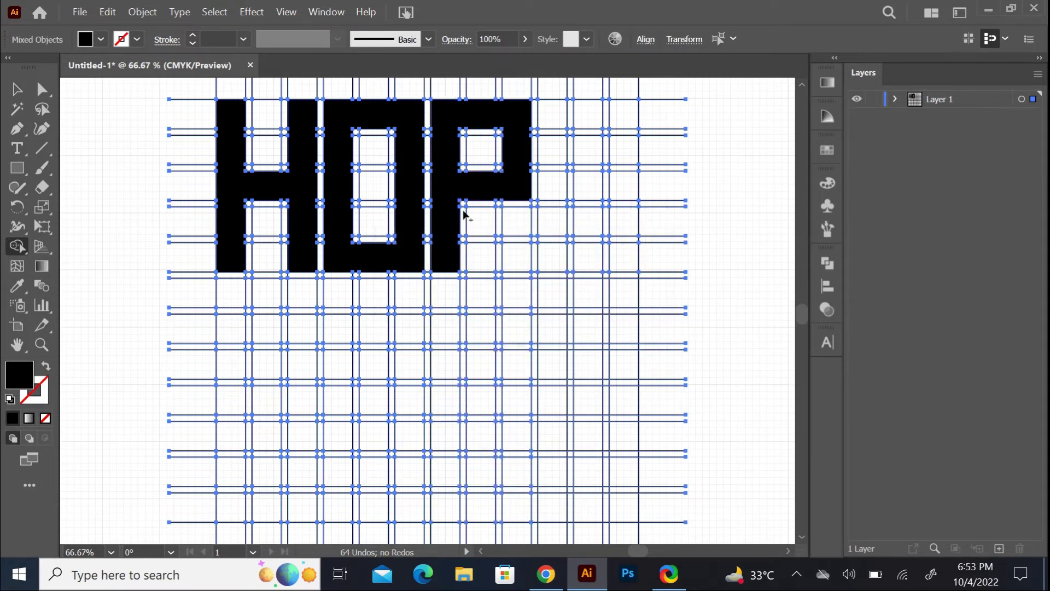
mouse_move(624, 114)
left_mouse_down()
mouse_move(558, 119)
mouse_move(556, 145)
mouse_move(556, 179)
mouse_move(603, 188)
mouse_move(567, 192)
mouse_move(551, 260)
mouse_move(613, 263)
left_mouse_up()
scroll(370, 160, "up", 2)
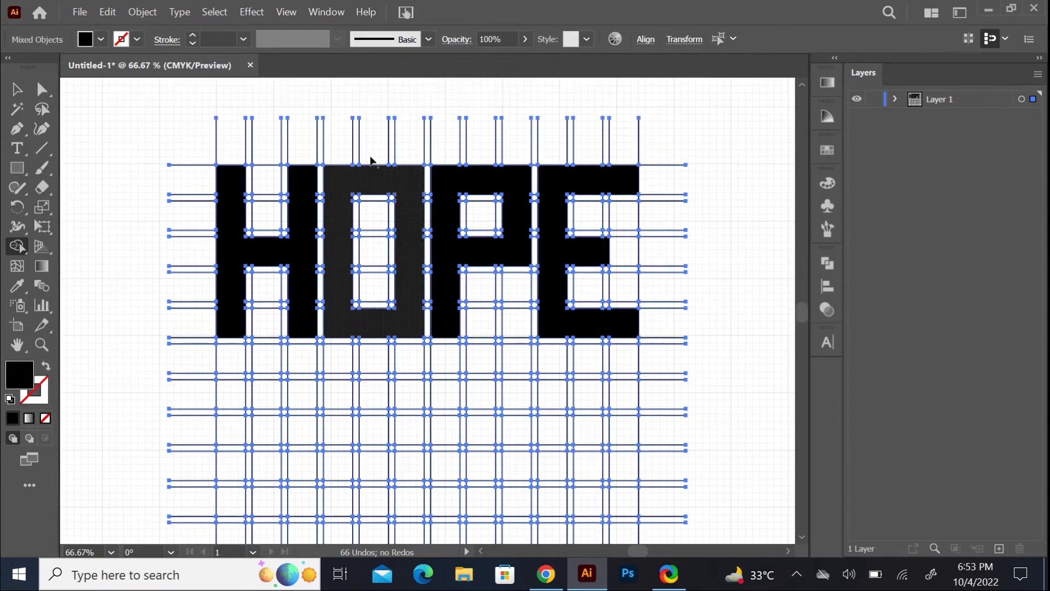
scroll(370, 160, "up", 3)
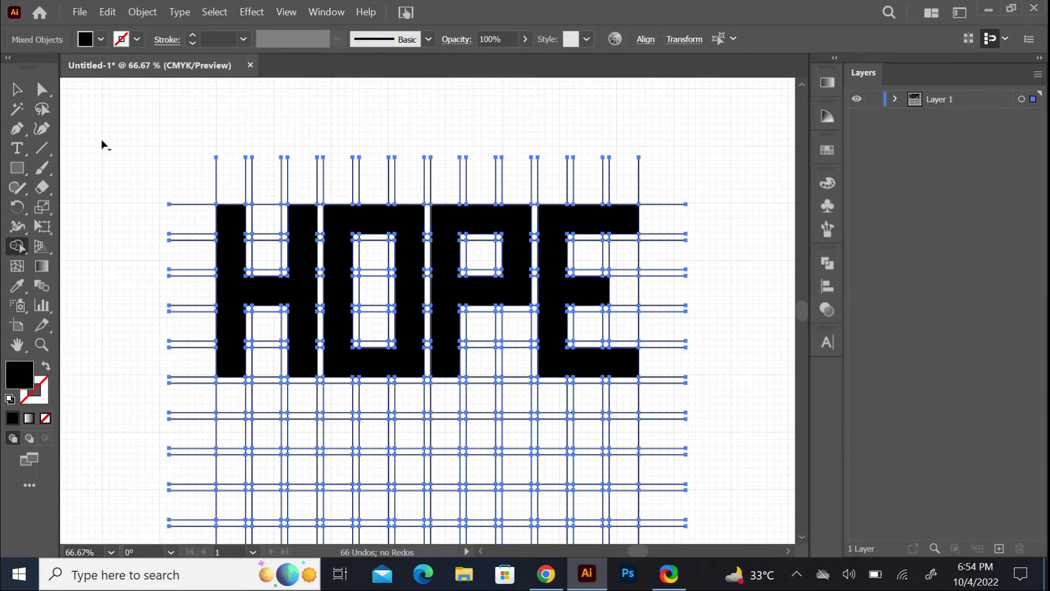
key("v")
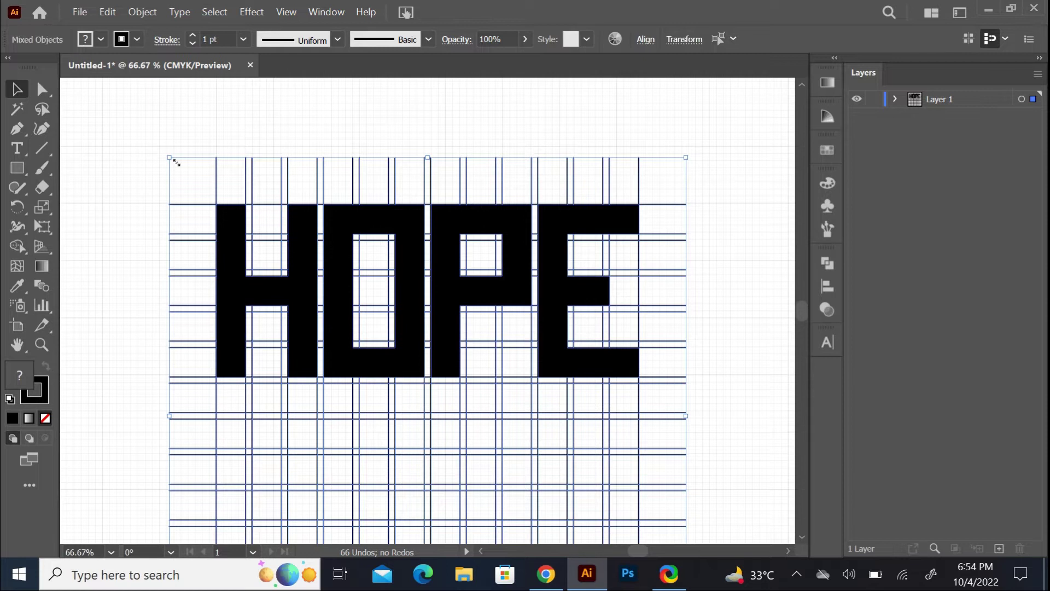
Step: Select the H, O, P and E letters and move them up off the line grid
left_click(149, 163)
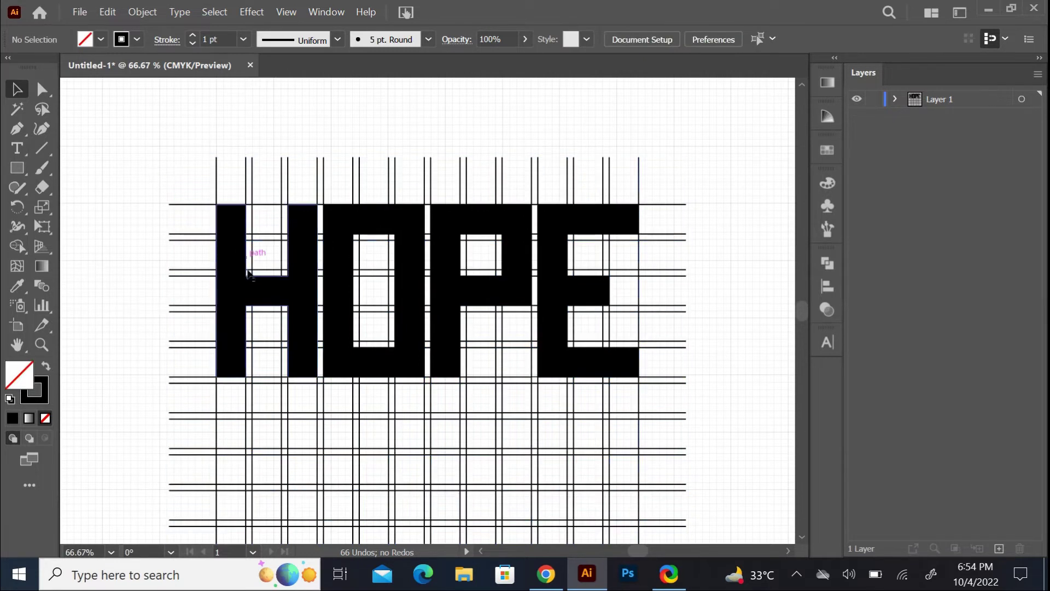
key("ctrl+minus")
key("ctrl+minus")
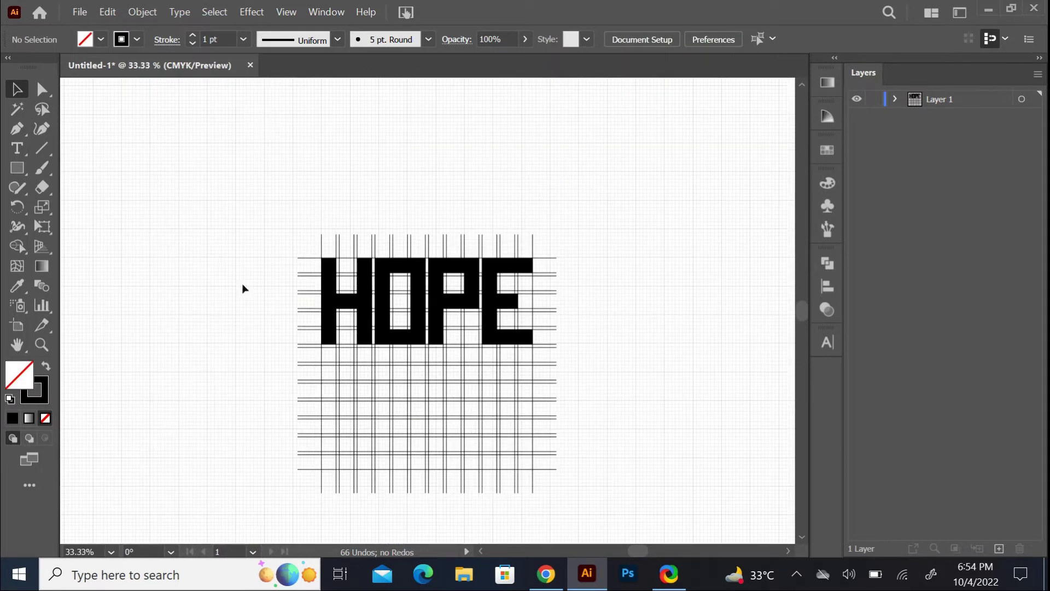
left_click(334, 306)
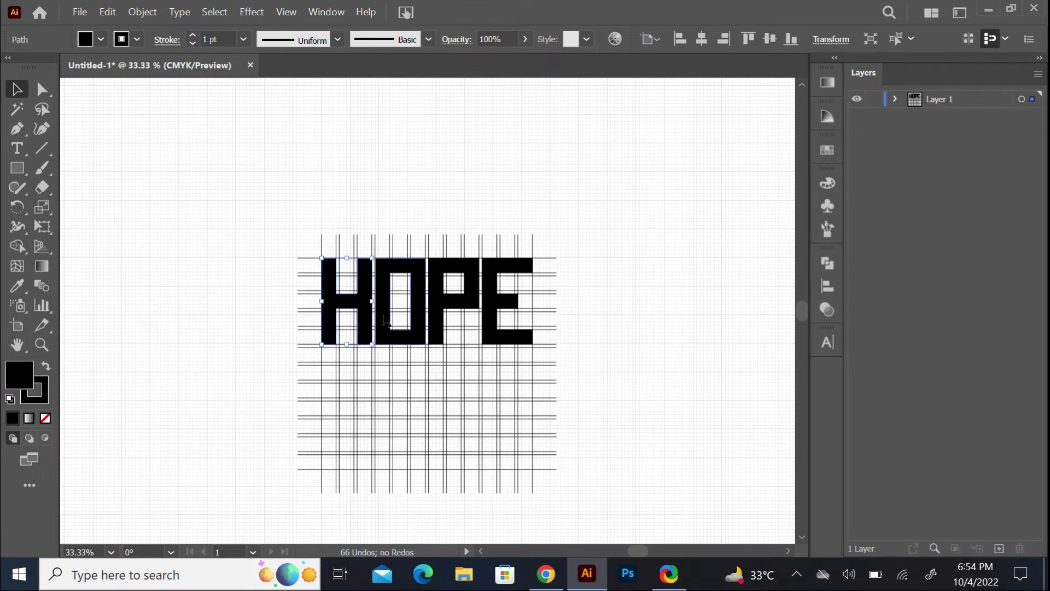
left_click(381, 306, "shift")
left_click(436, 323, "shift")
left_click(499, 333, "shift")
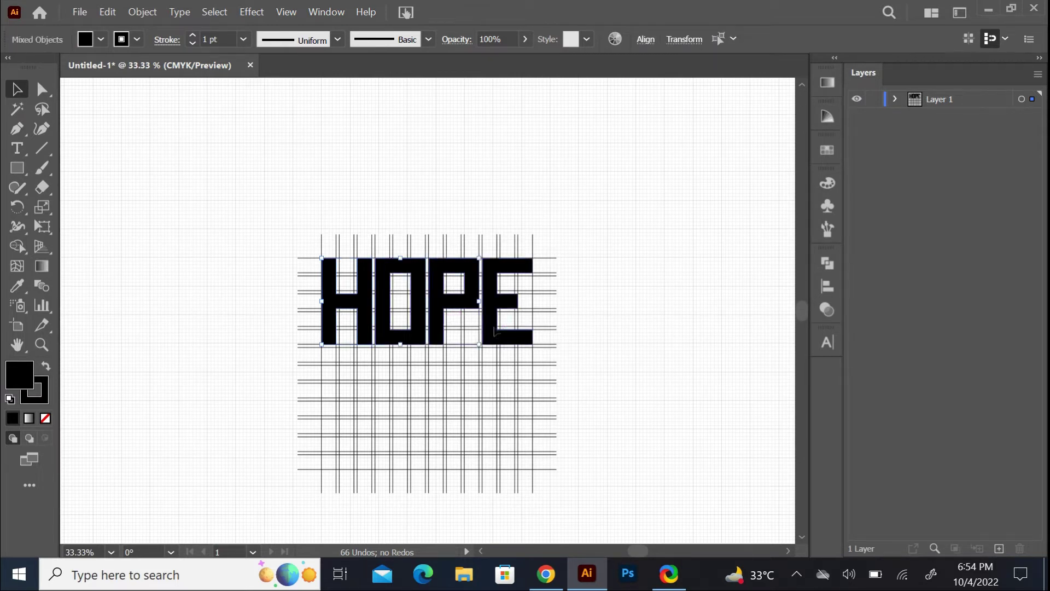
left_click_drag(443, 296, 433, 152)
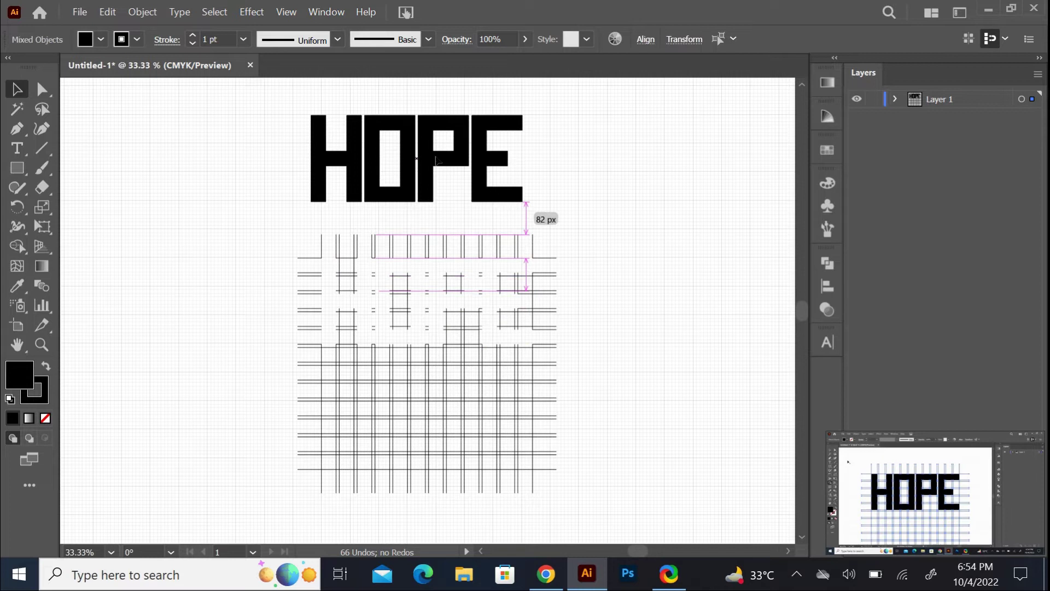
Step: Delete the leftover line lattice and hide the background grid
left_click_drag(270, 224, 568, 512)
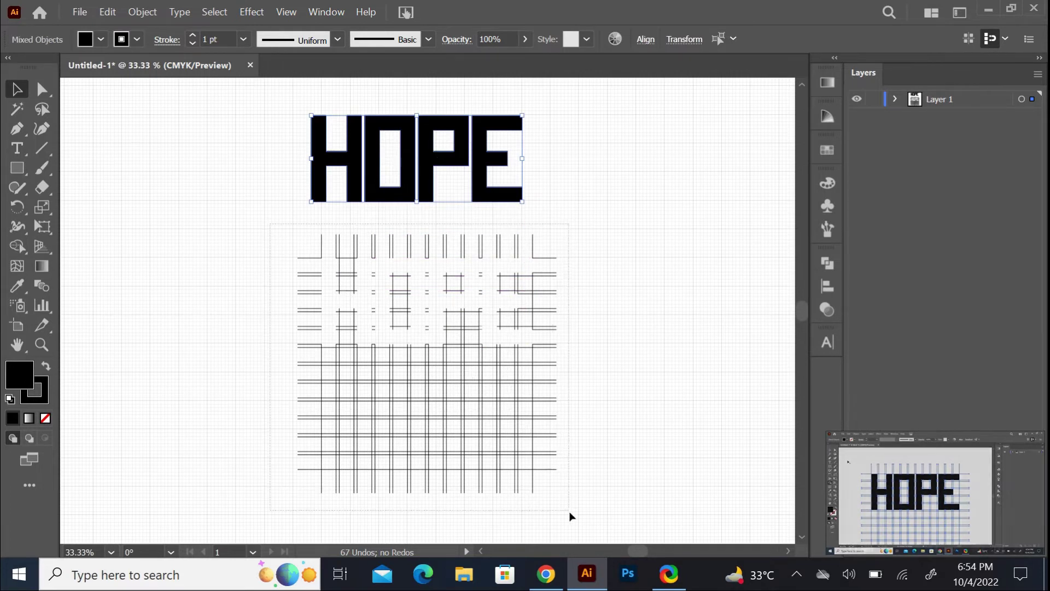
key("Delete")
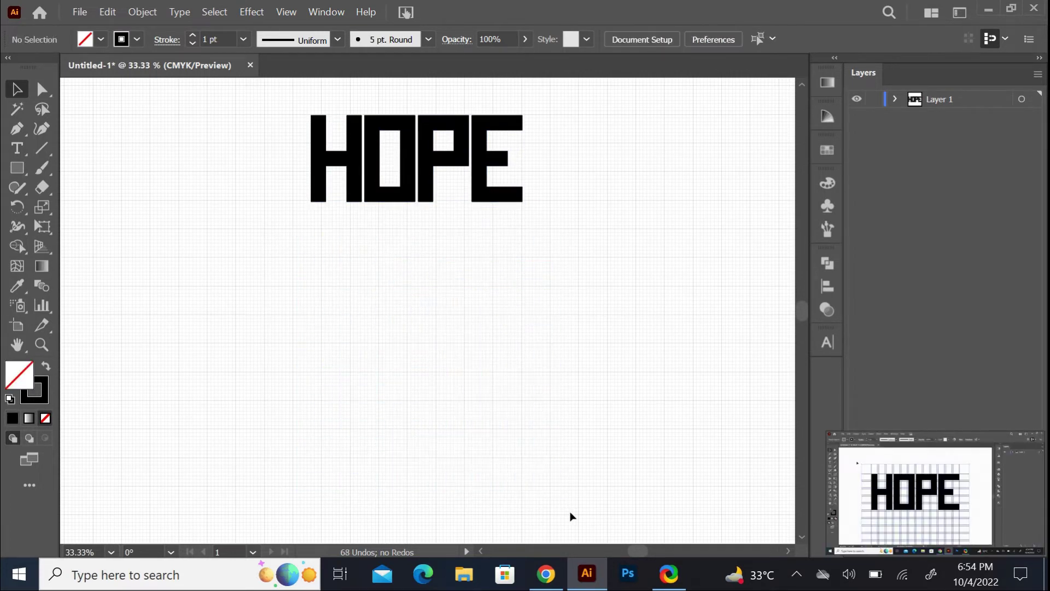
left_click(286, 12)
left_click(358, 450)
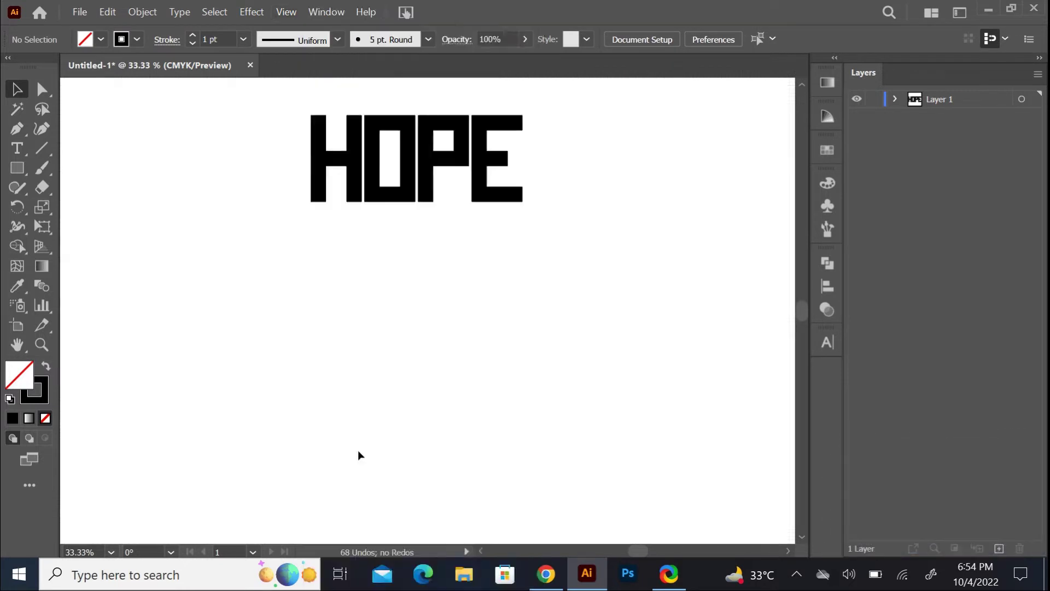
left_click_drag(283, 128, 528, 246)
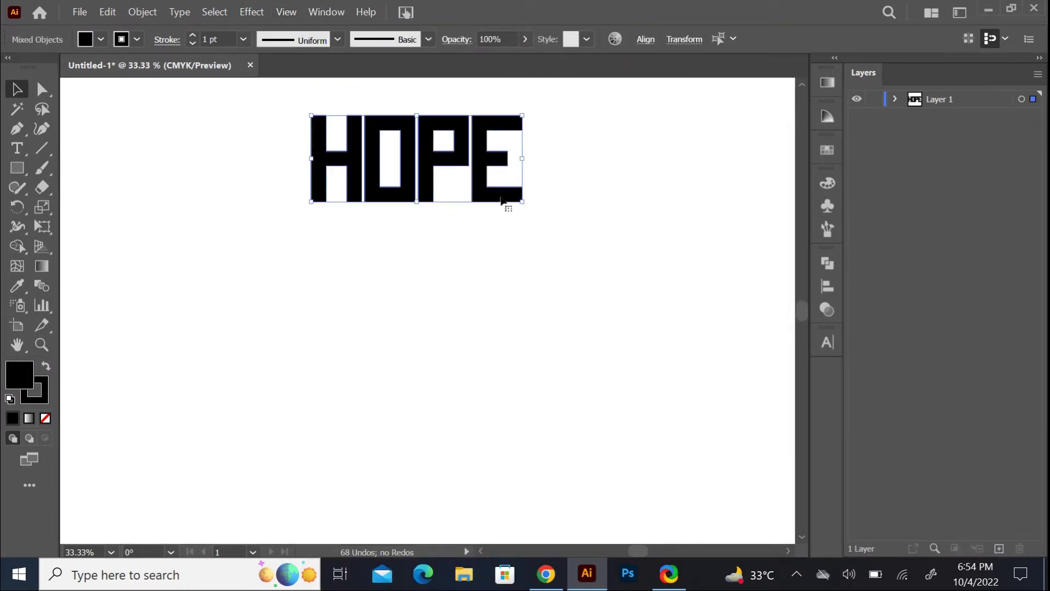
Step: Draw a no-fill rectangle around HOPE and round its corners
left_click_drag(479, 172, 468, 328)
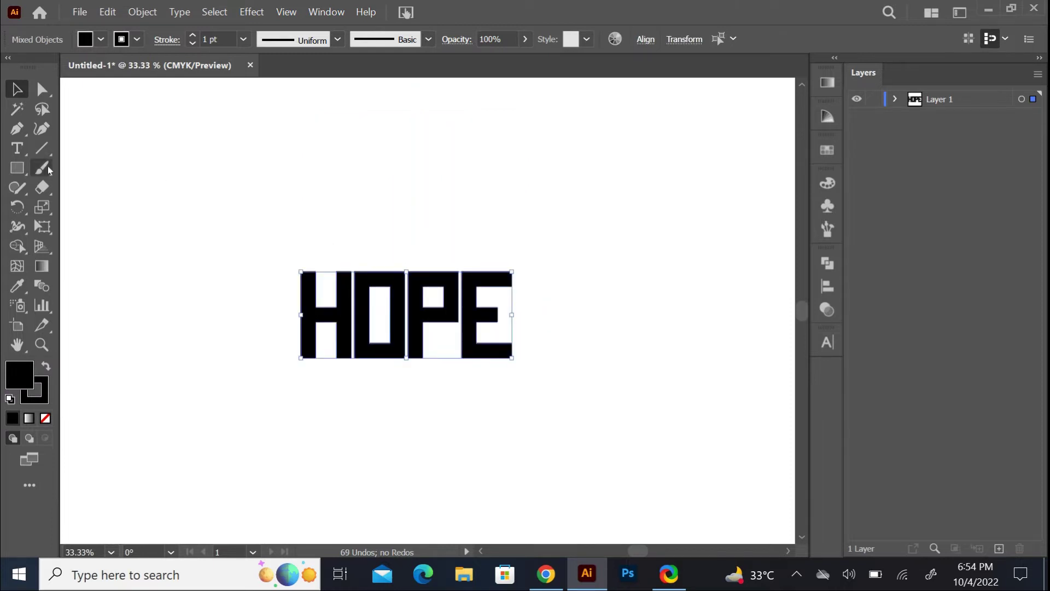
left_click(17, 167)
left_click_drag(289, 263, 525, 372)
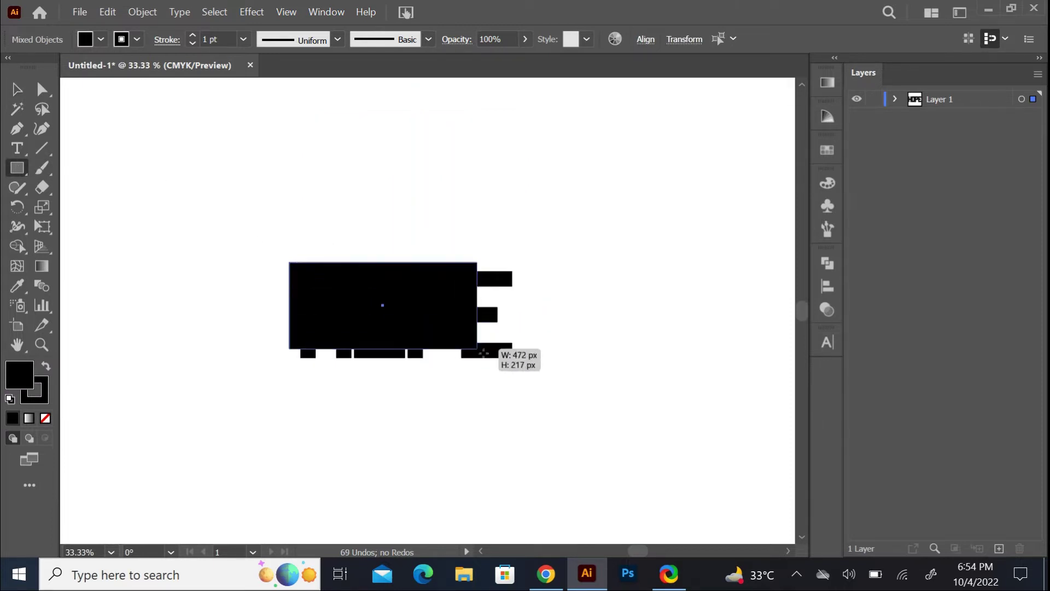
left_click(100, 39)
left_click(10, 66)
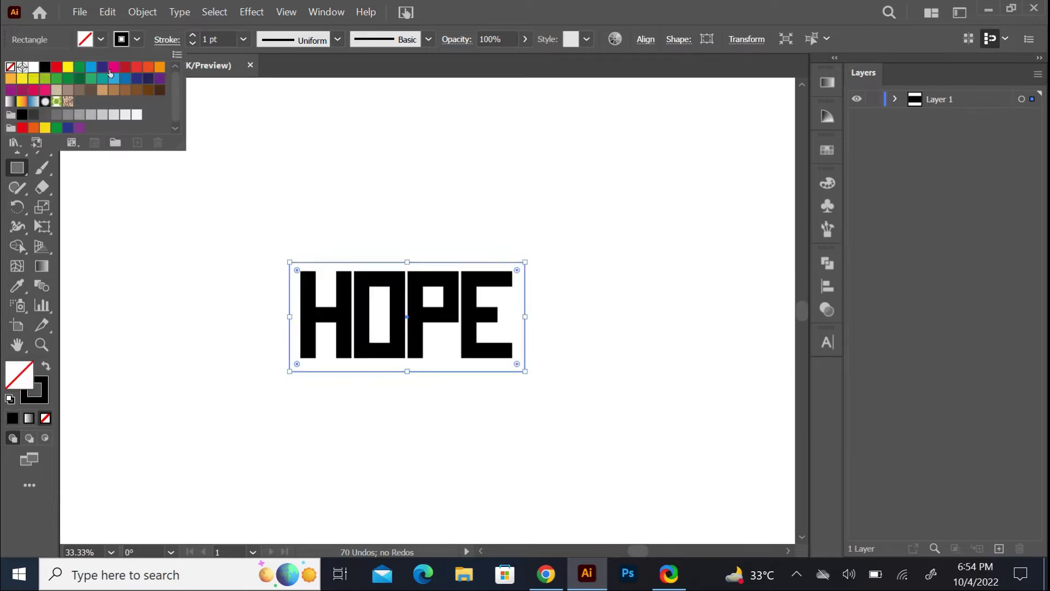
left_click(297, 272)
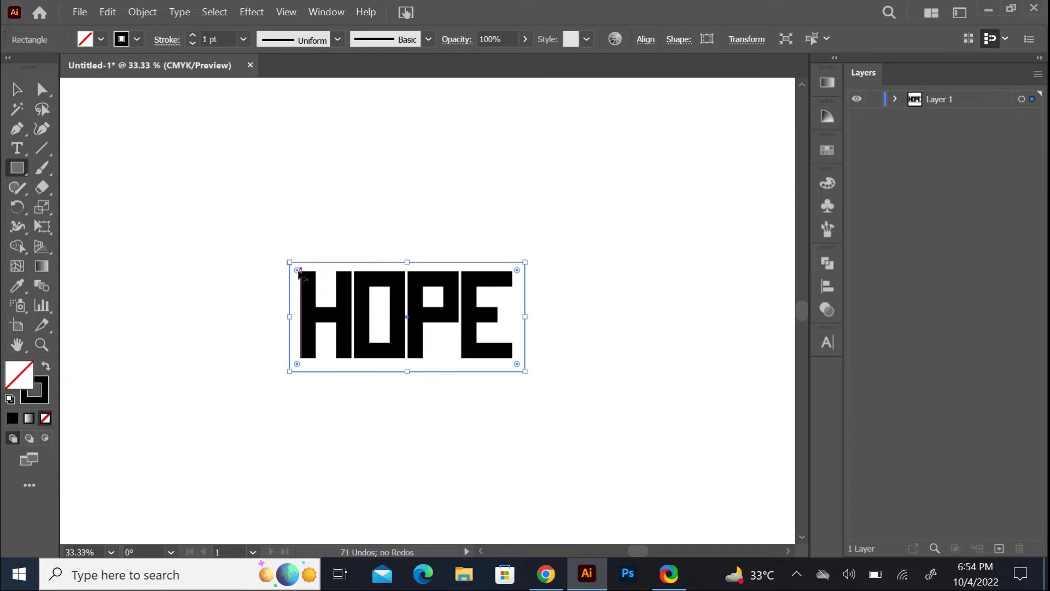
left_click_drag(299, 272, 306, 278)
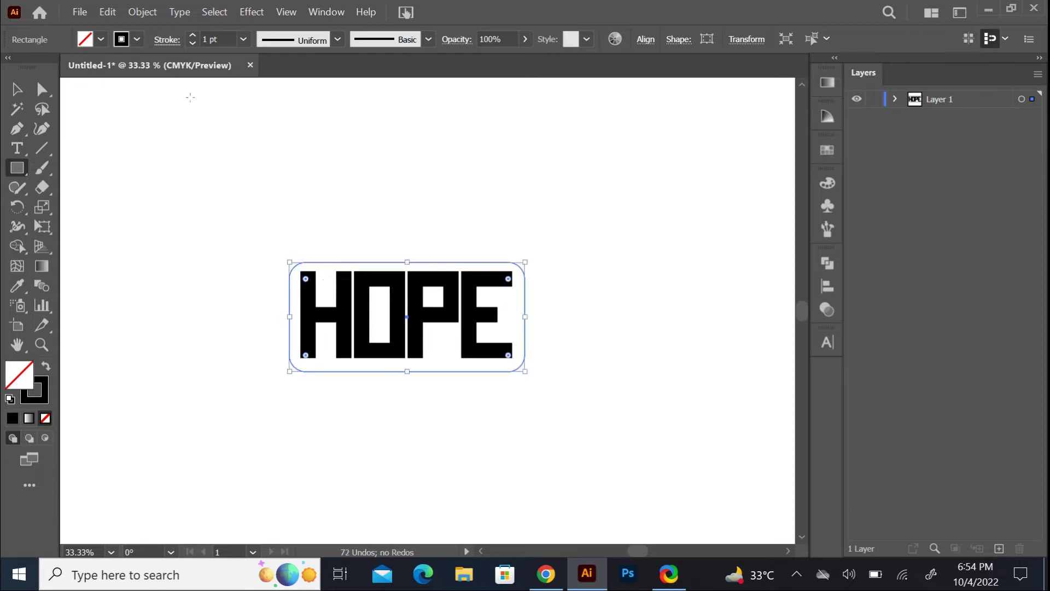
Step: Raise the frame's stroke to 12 pt and stretch its top edge upward
left_click(193, 35)
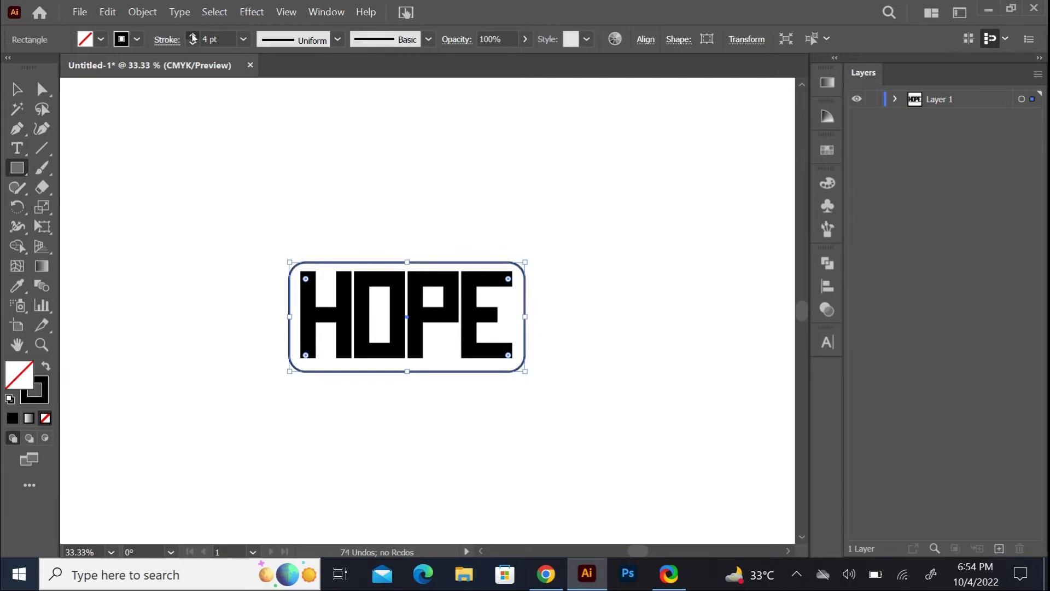
left_click(193, 35)
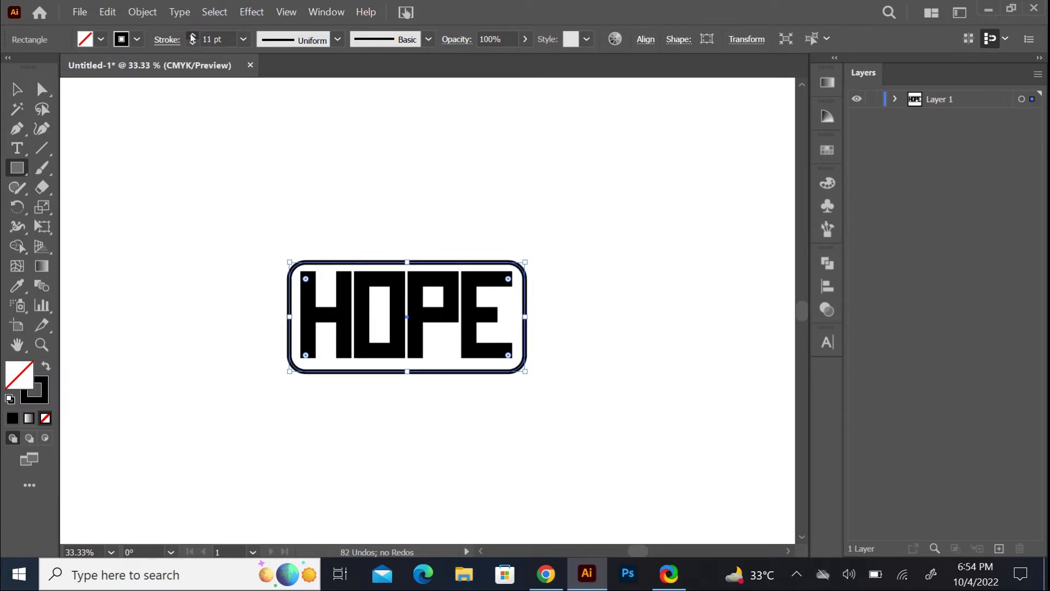
left_click(193, 36)
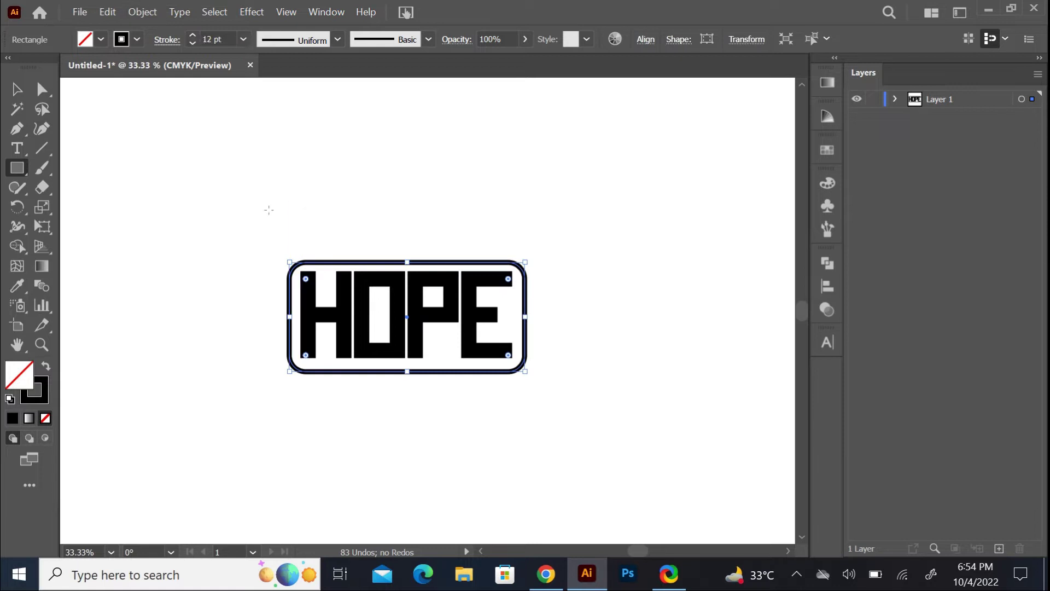
key("v")
left_click_drag(407, 262, 407, 257)
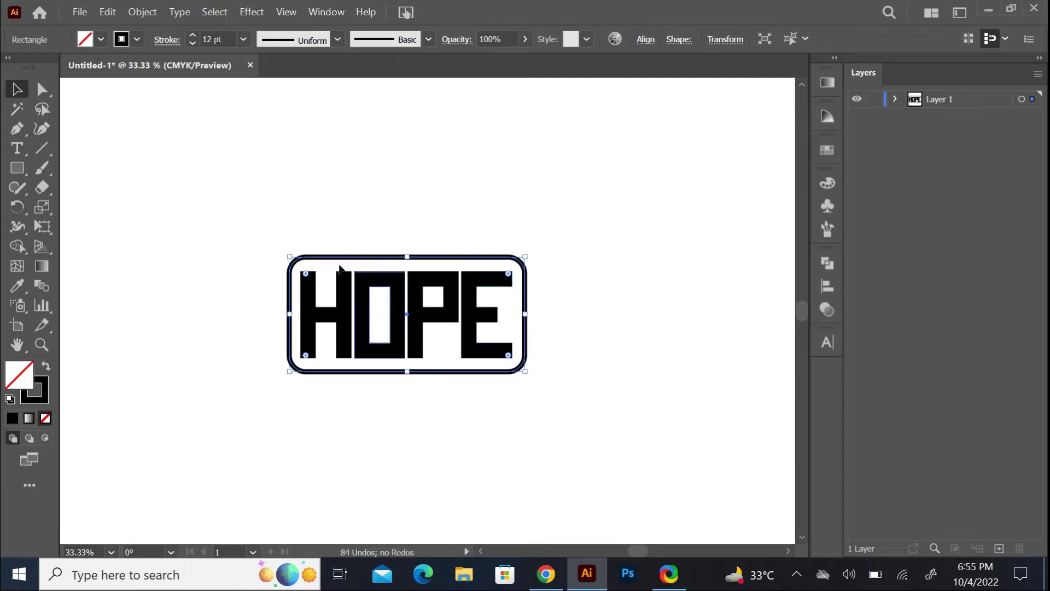
mouse_move(277, 221)
left_mouse_down()
mouse_move(534, 386)
mouse_move(495, 257)
left_mouse_up()
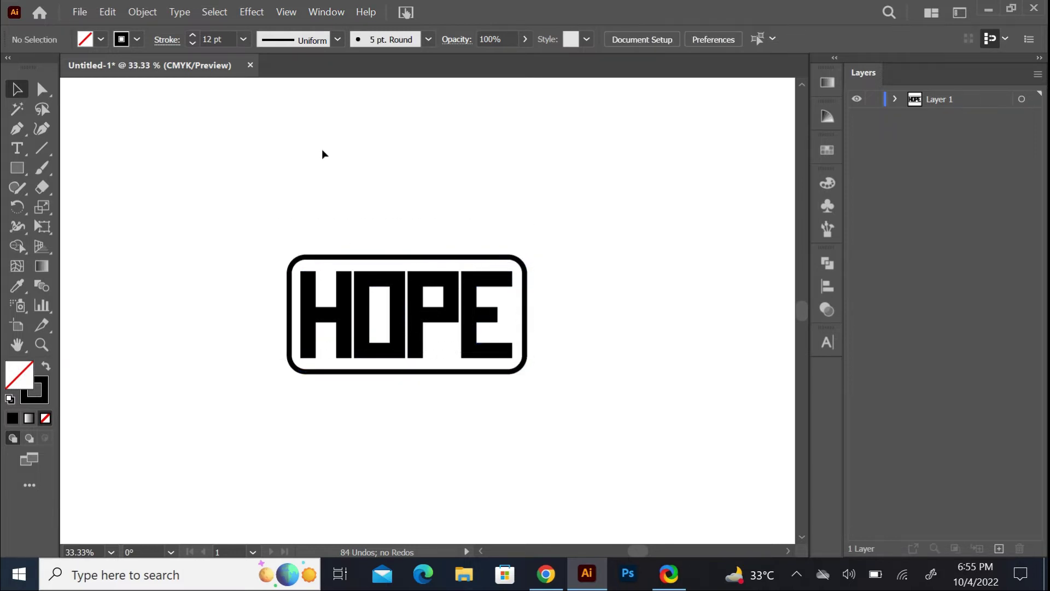
Step: Convert the rounded frame's stroke into a filled shape with Outline Stroke
left_click(383, 257)
left_click(139, 12)
mouse_move(195, 366)
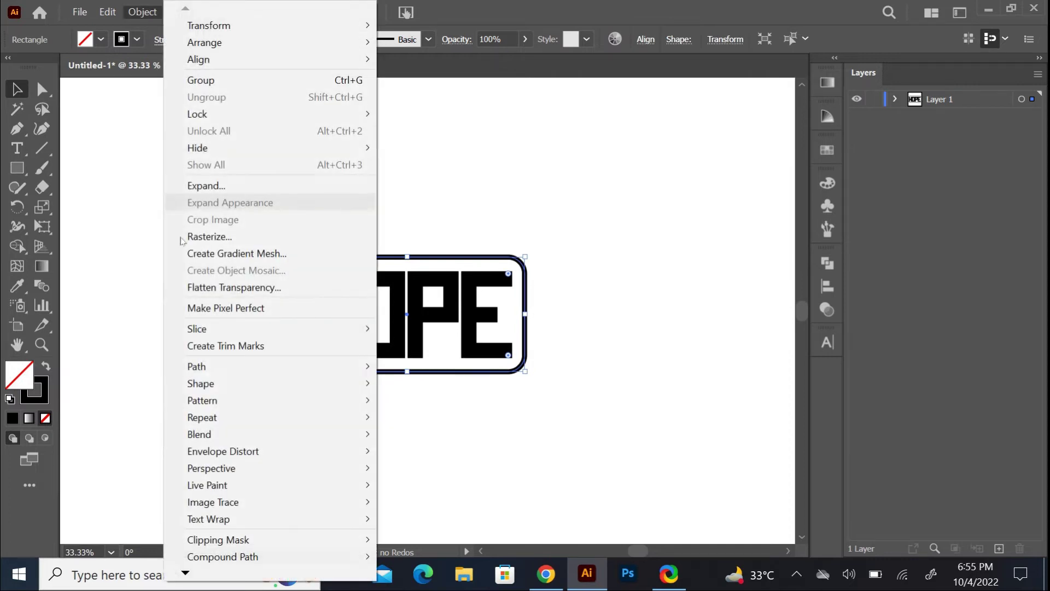
left_click(411, 405)
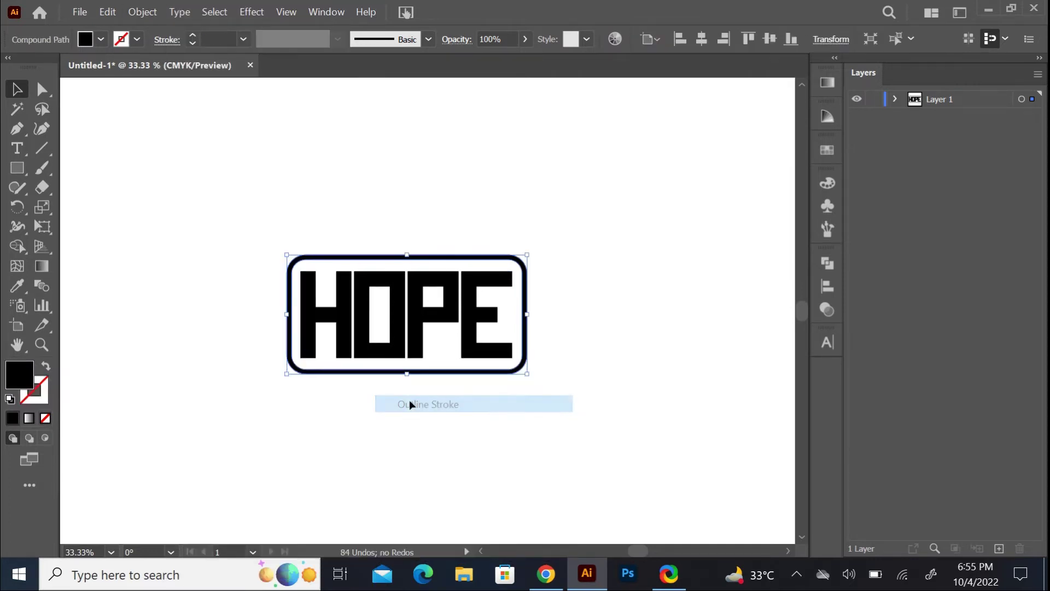
Step: Fill the whole HOPE logo, letters and frame, with white
left_click(319, 228)
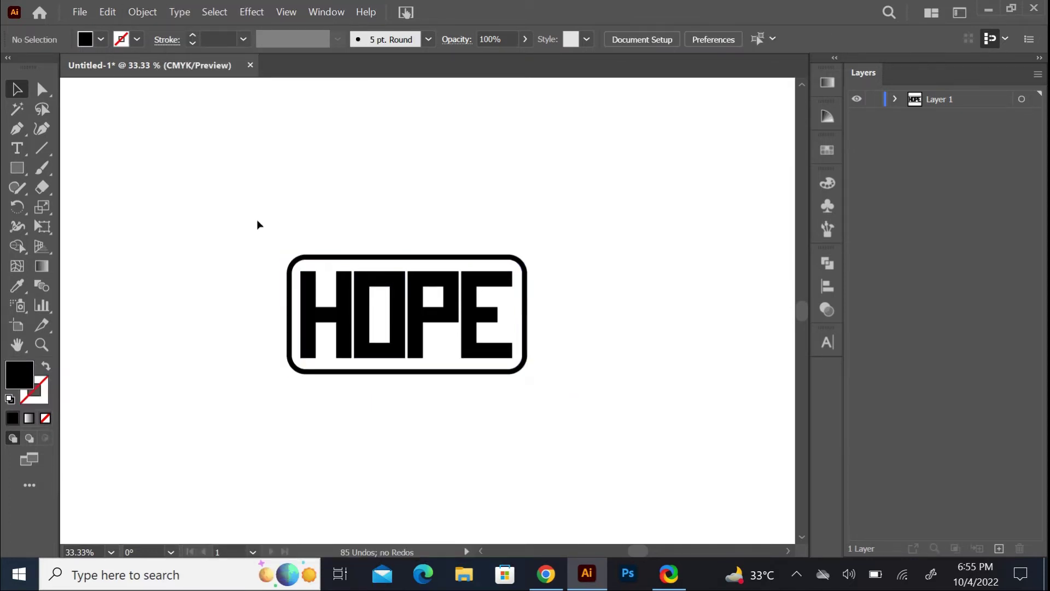
left_click_drag(257, 224, 550, 413)
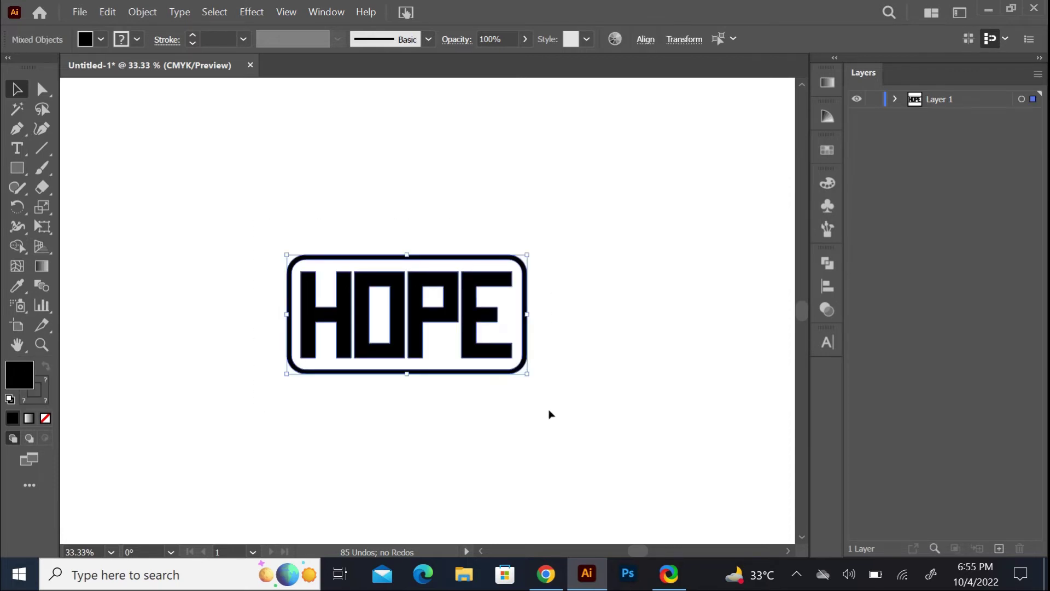
left_click(100, 38)
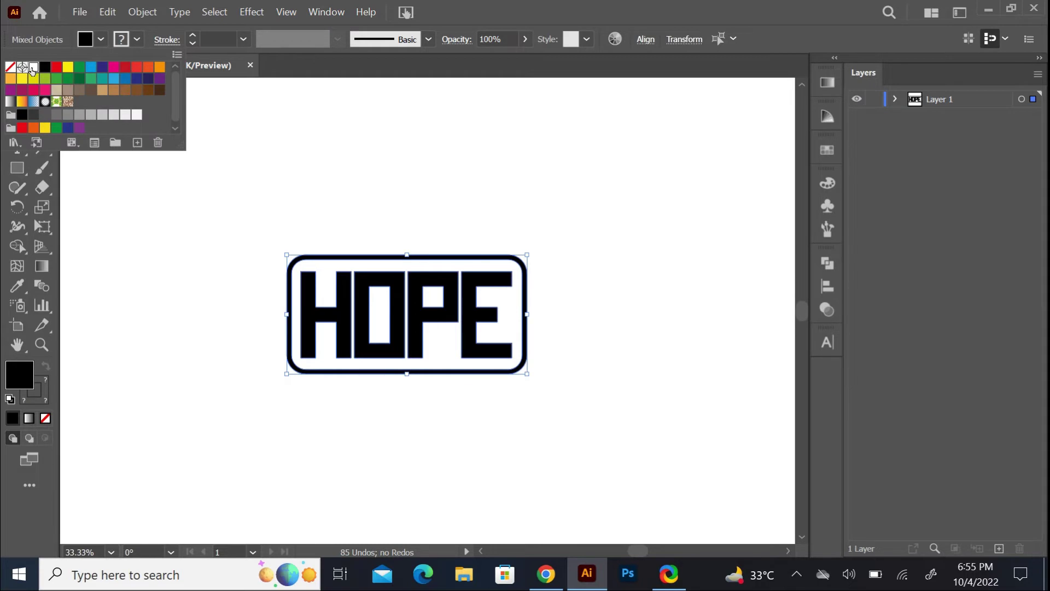
left_click(33, 67)
left_click(282, 187)
left_click(280, 208)
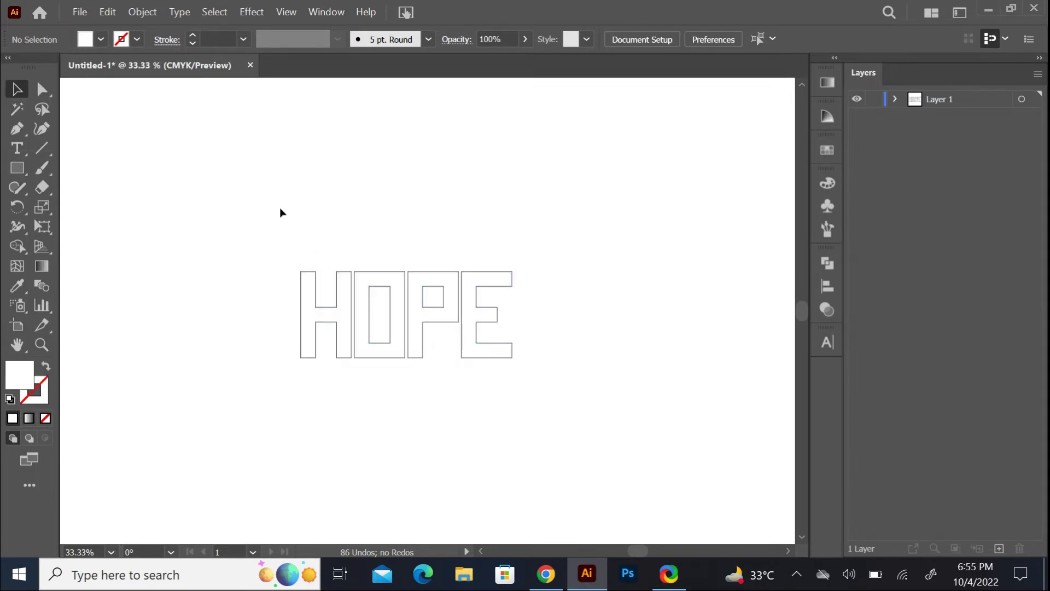
mouse_move(238, 206)
left_mouse_down()
mouse_move(492, 390)
mouse_move(528, 401)
left_mouse_up()
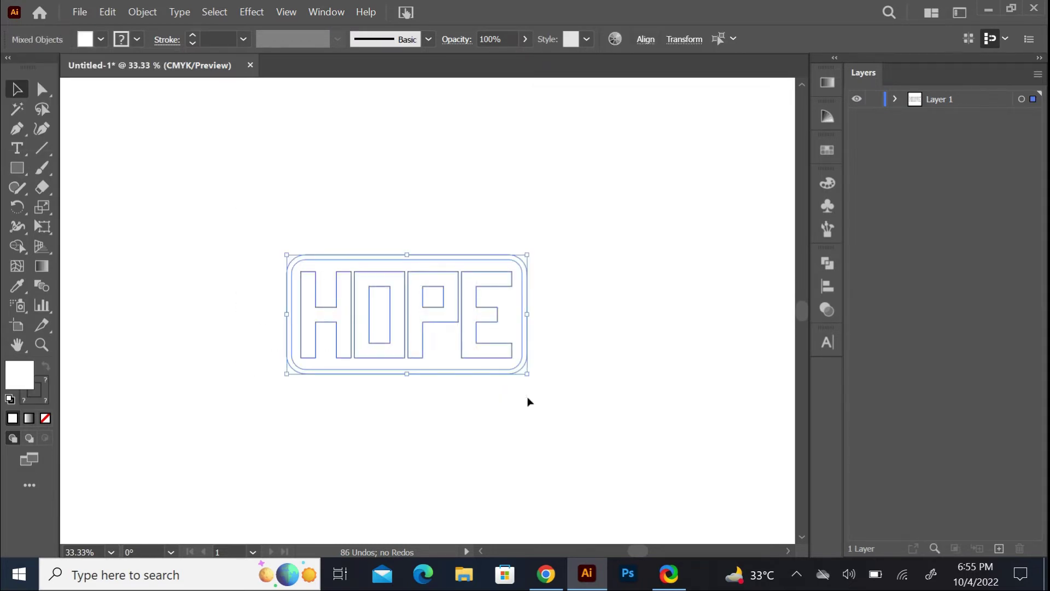
Step: Browse to New Volume (E:) in File Explorer and select the Hanging T-Shirt Mockup file
key("a")
key("v")
left_click(464, 575)
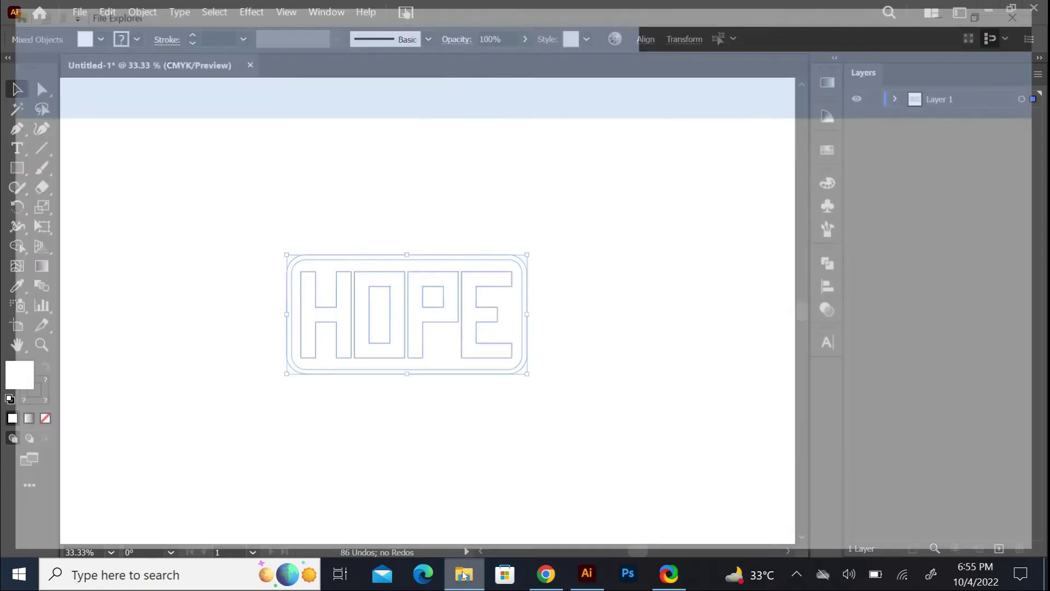
left_click(99, 420)
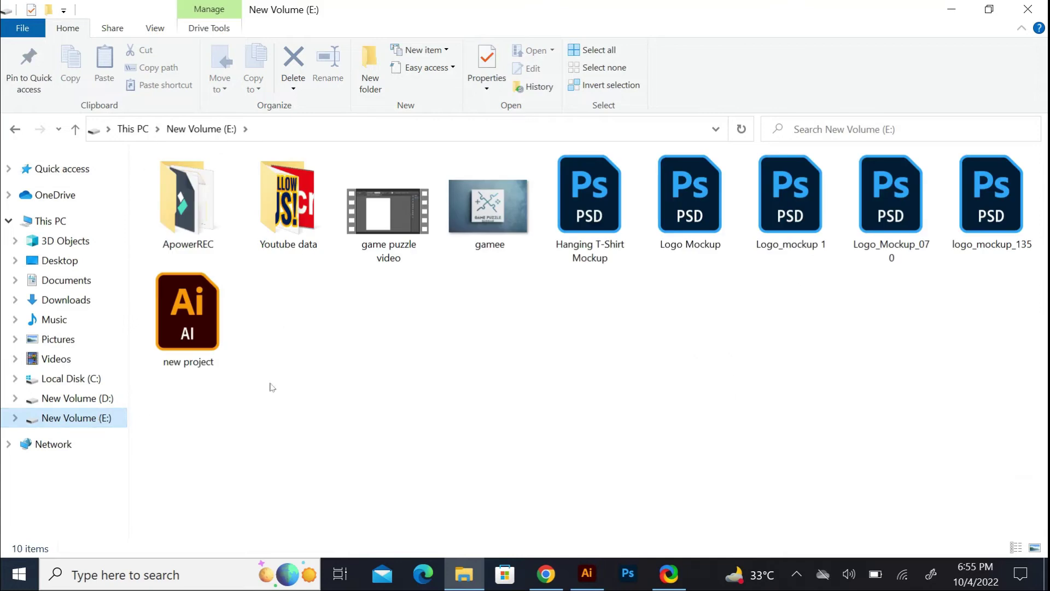
left_click(577, 219)
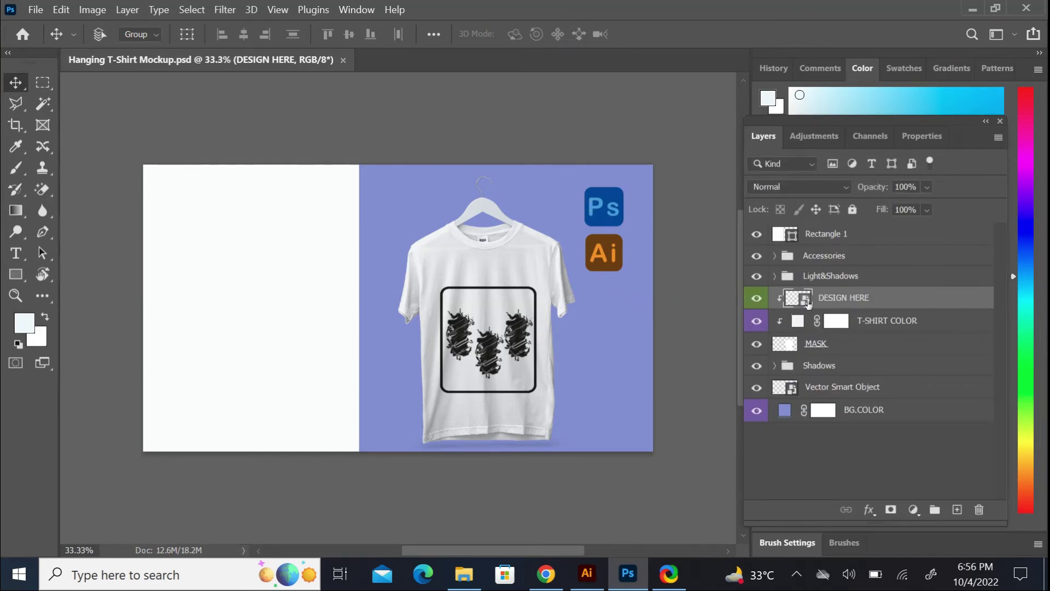
Step: Recolour the T-SHIRT COLOR fill layer near-black in the Color Picker
double_click(832, 327)
left_click(572, 252)
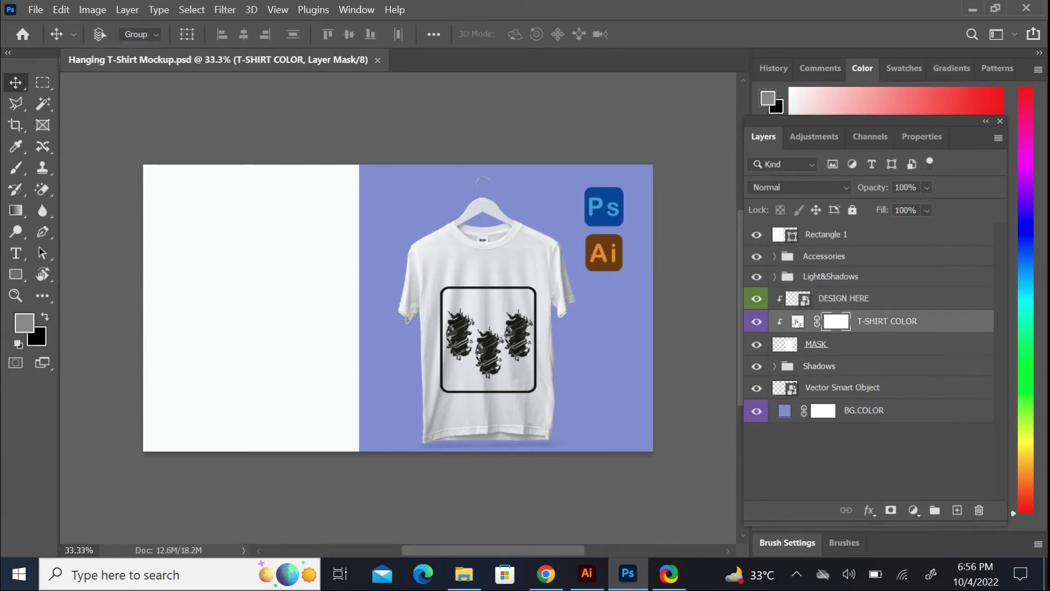
double_click(799, 322)
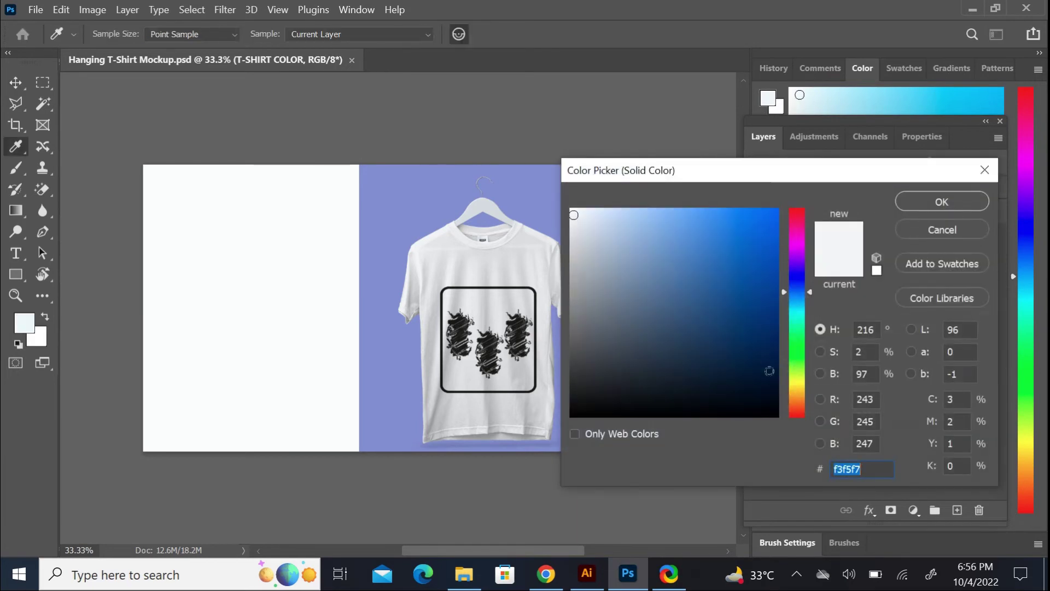
left_click(770, 410)
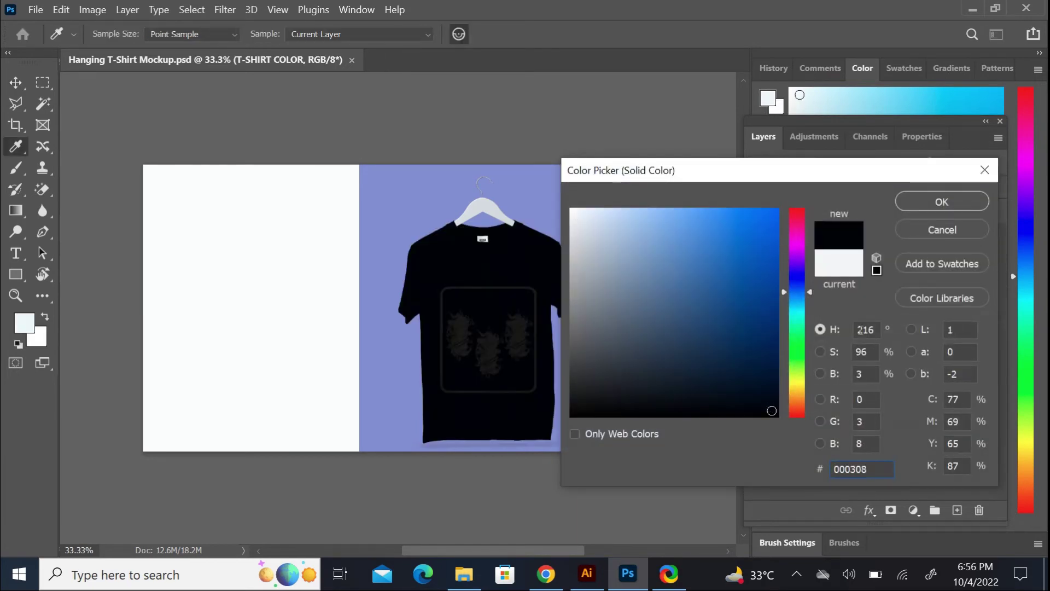
left_click(935, 205)
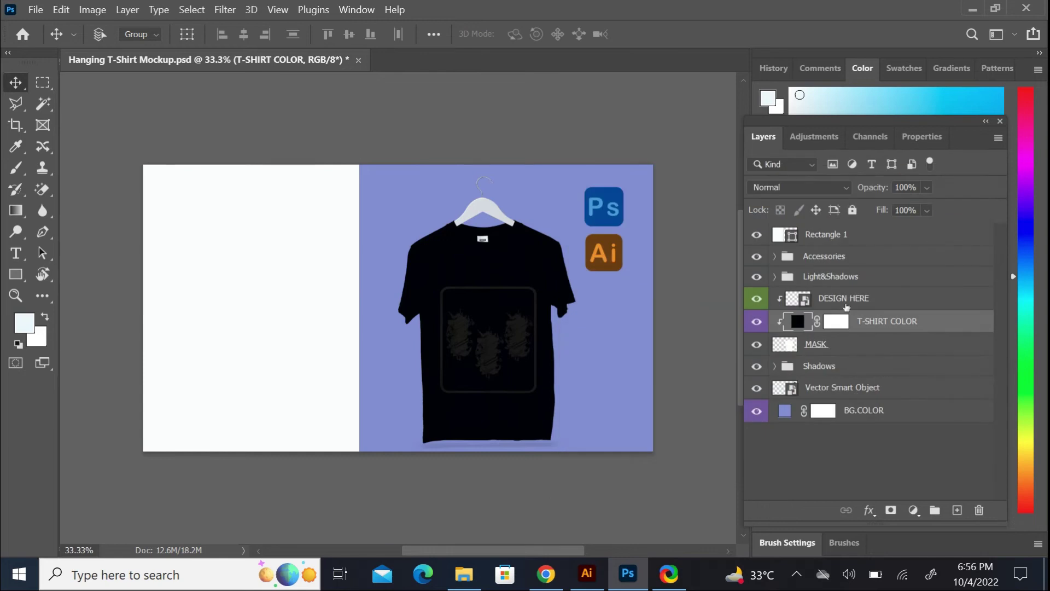
Step: Inside the DESIGN HERE smart object, replace the old scribble with the pasted HOPE smart object
double_click(803, 299)
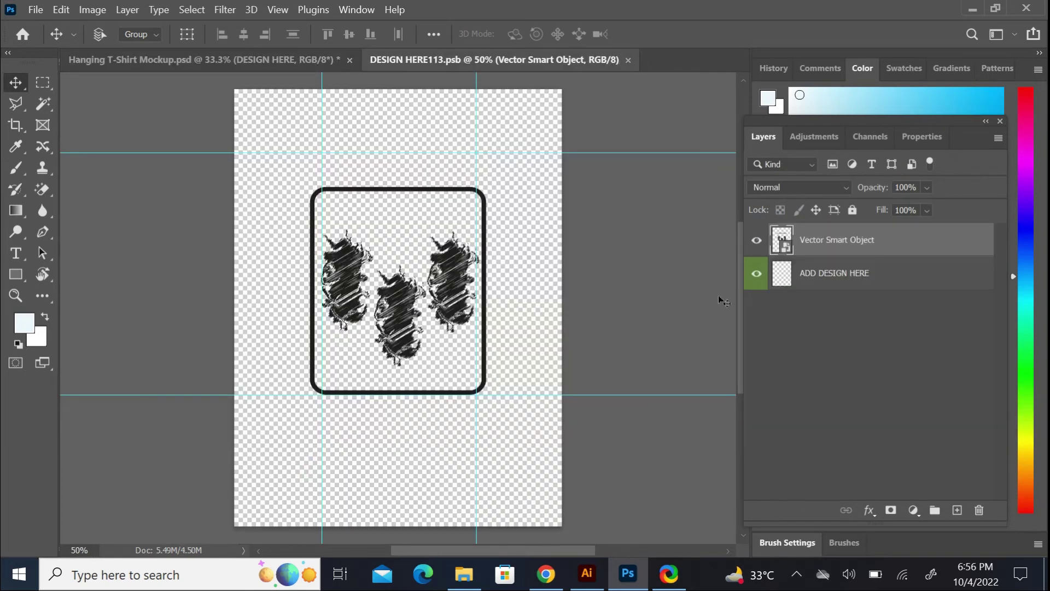
key("Delete")
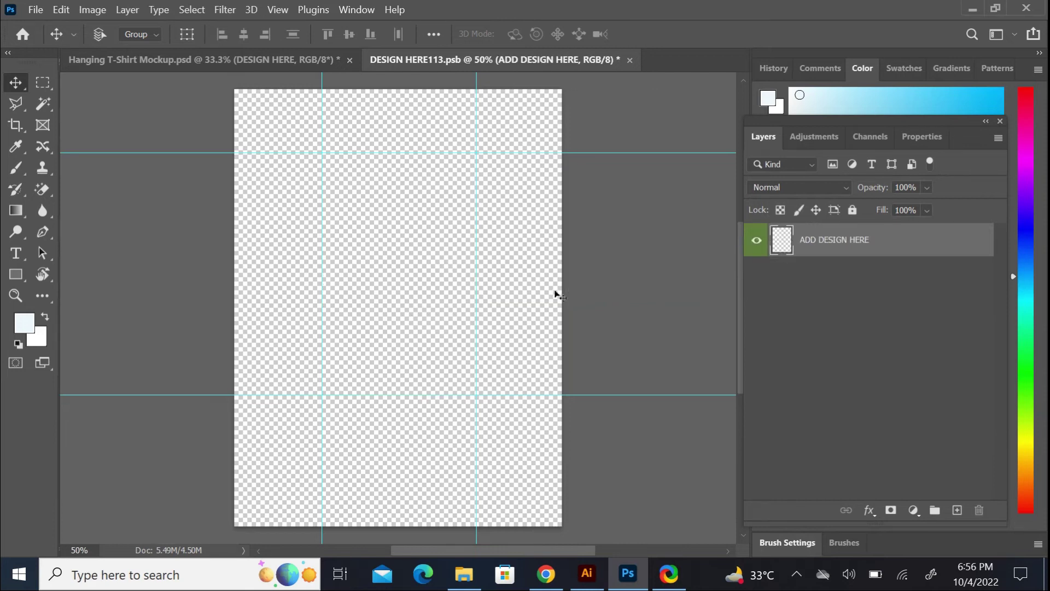
key("ctrl+v")
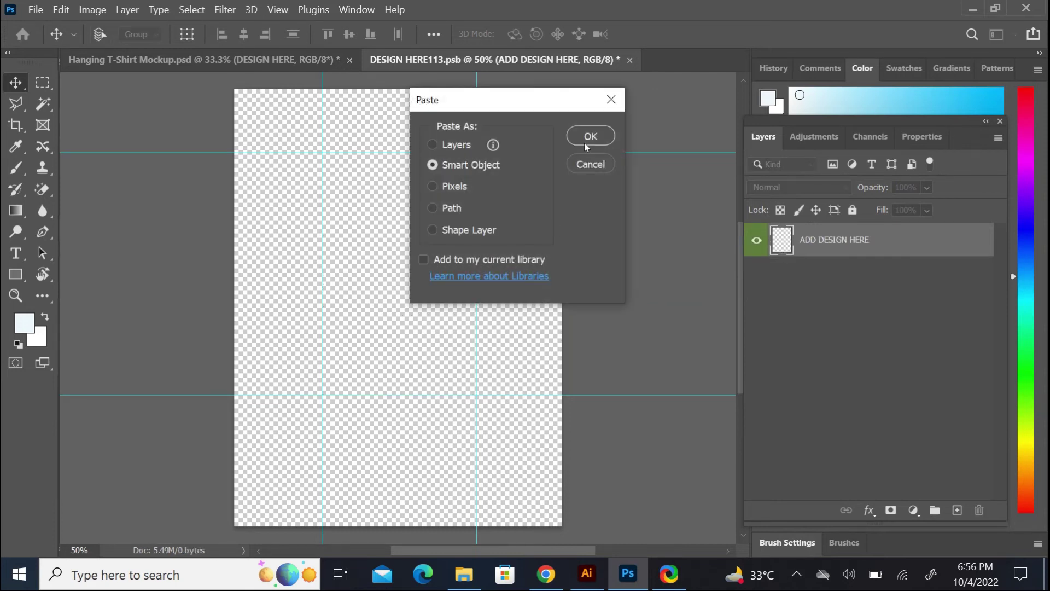
left_click(588, 132)
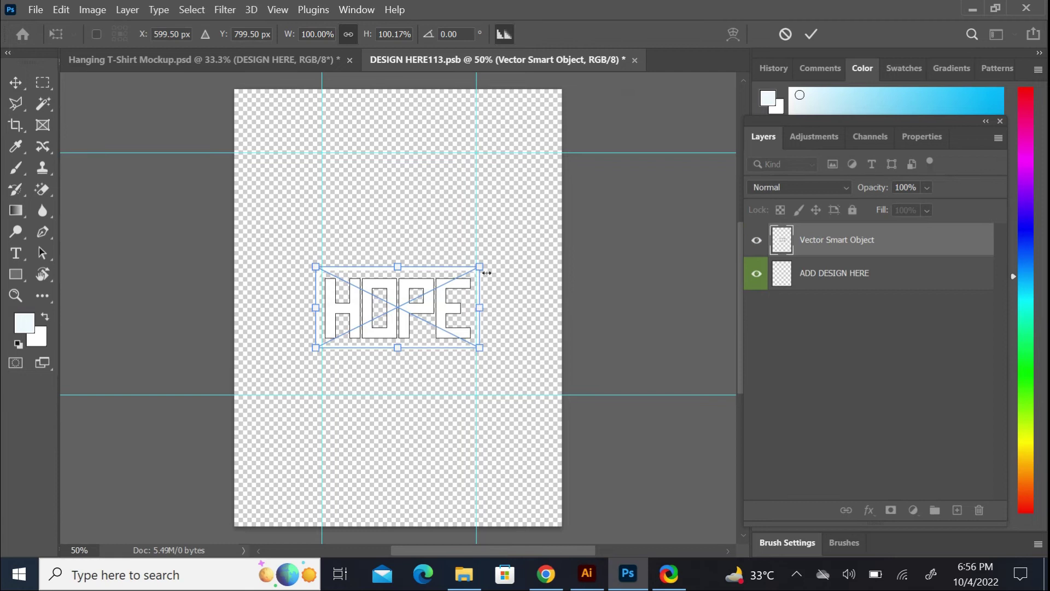
Step: Scale the HOPE design, move it to the upper middle, then save and close the contents
left_click_drag(475, 264, 496, 245)
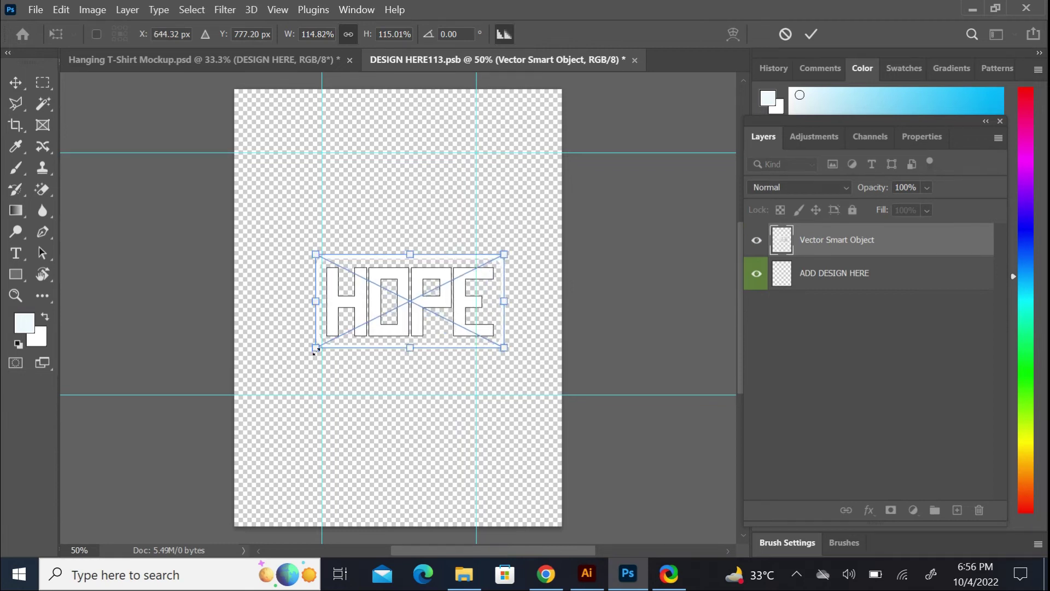
left_click_drag(316, 350, 308, 358)
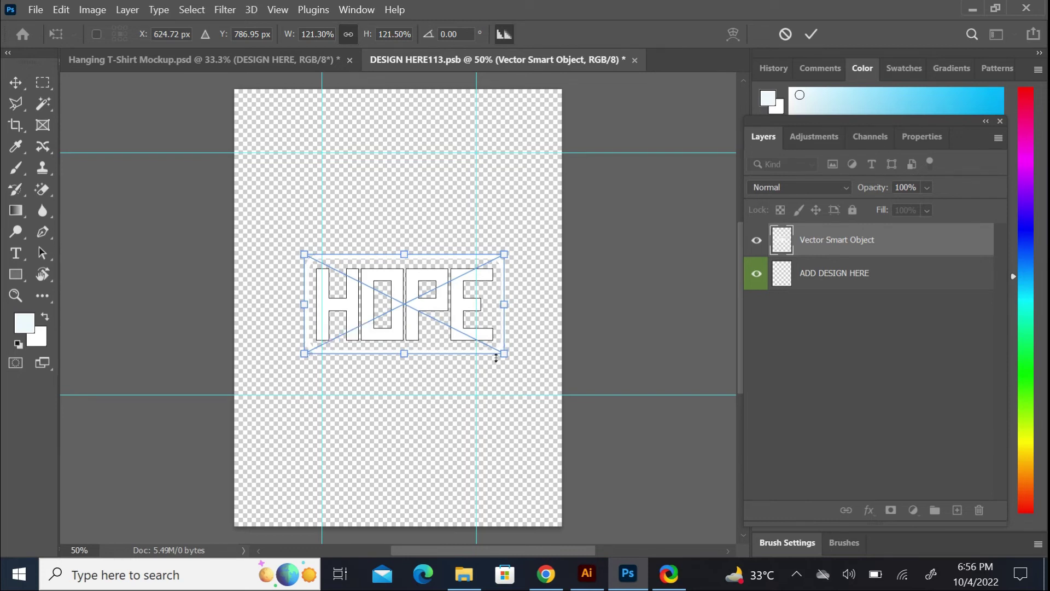
left_click_drag(503, 352, 482, 342)
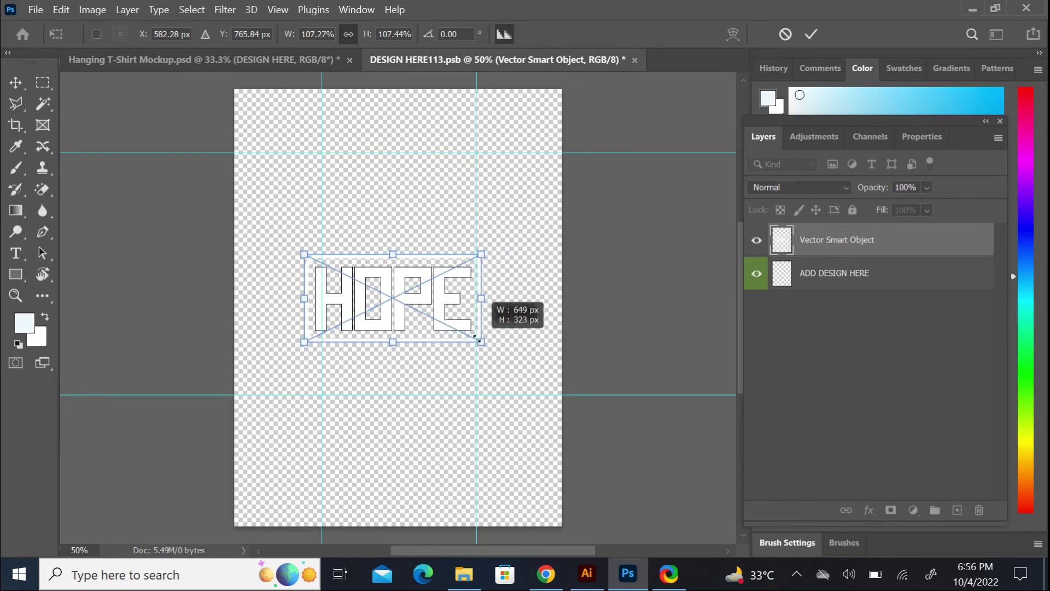
left_click_drag(389, 302, 399, 253)
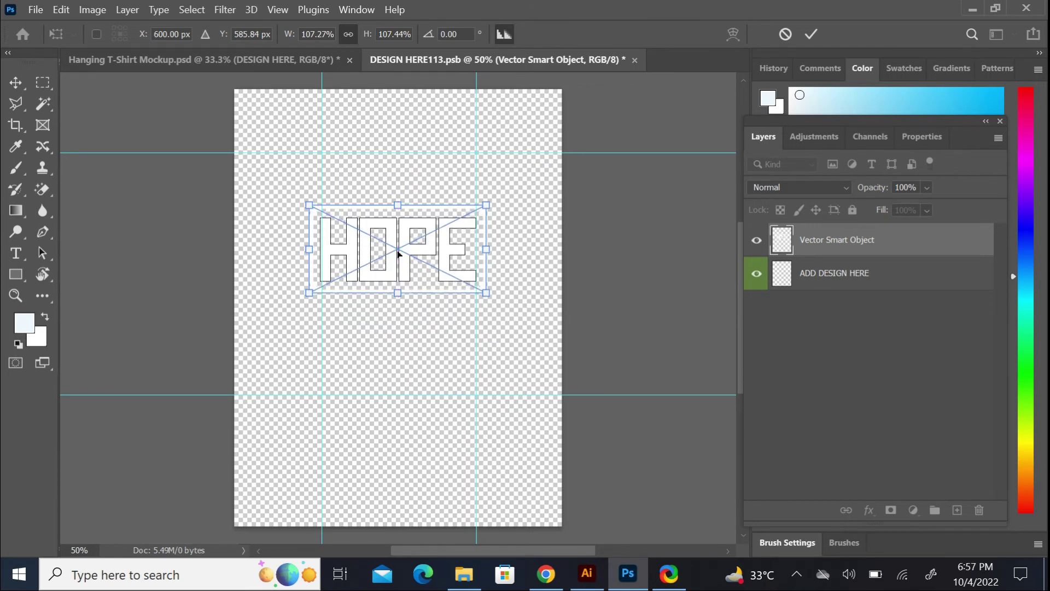
key("ctrl+s")
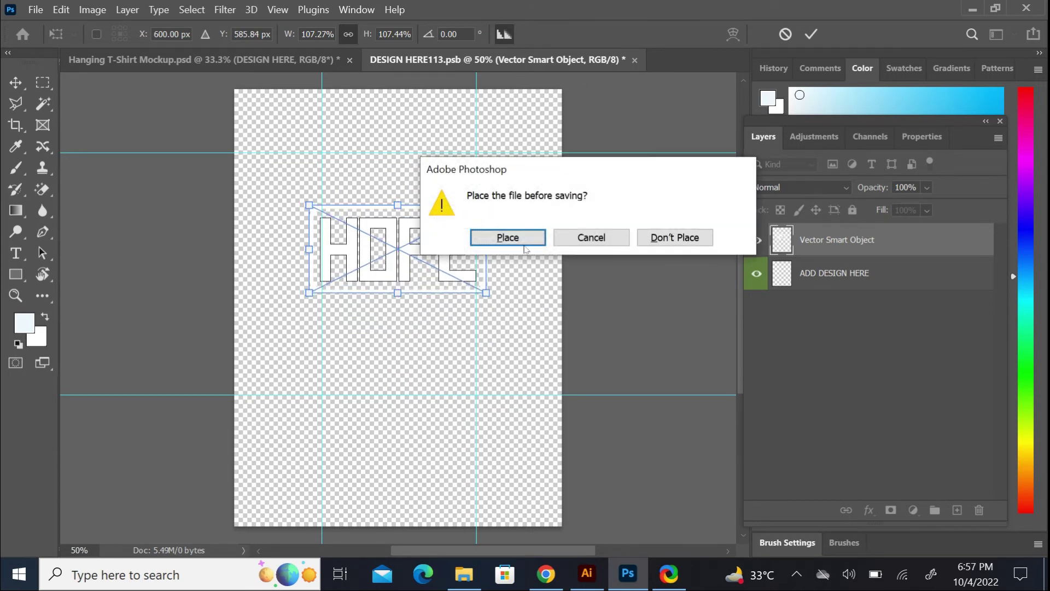
left_click(526, 241)
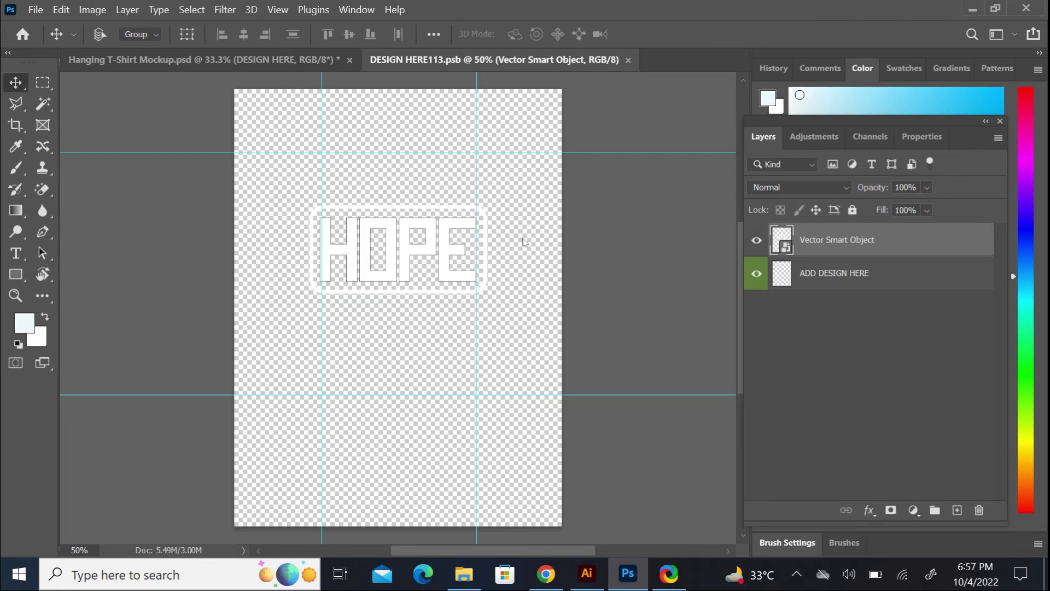
key("ctrl+w")
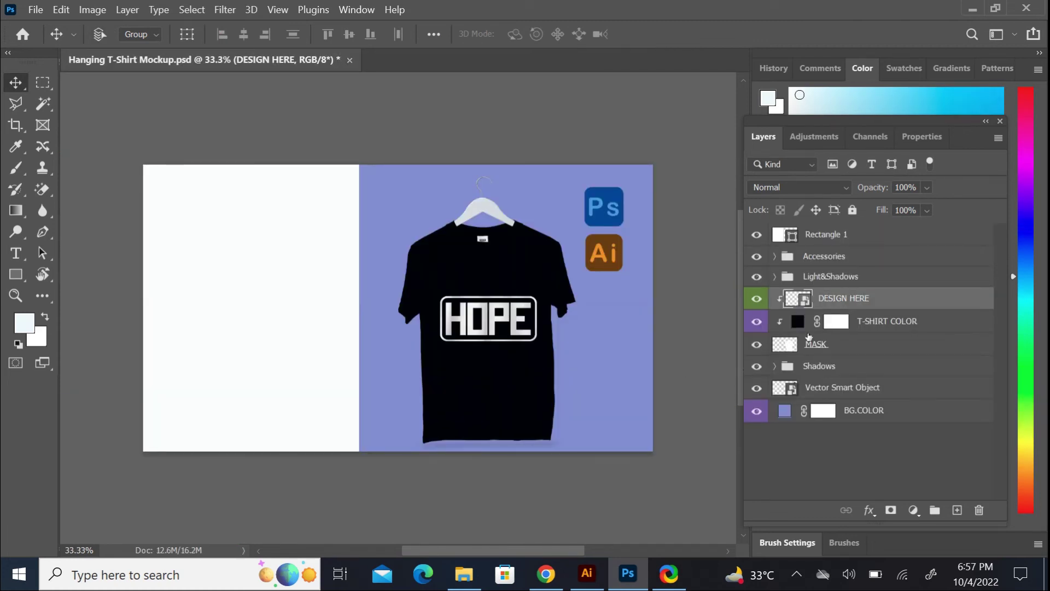
Step: Recolour the T-SHIRT COLOR fill from black to a dark charcoal grey-green
double_click(798, 322)
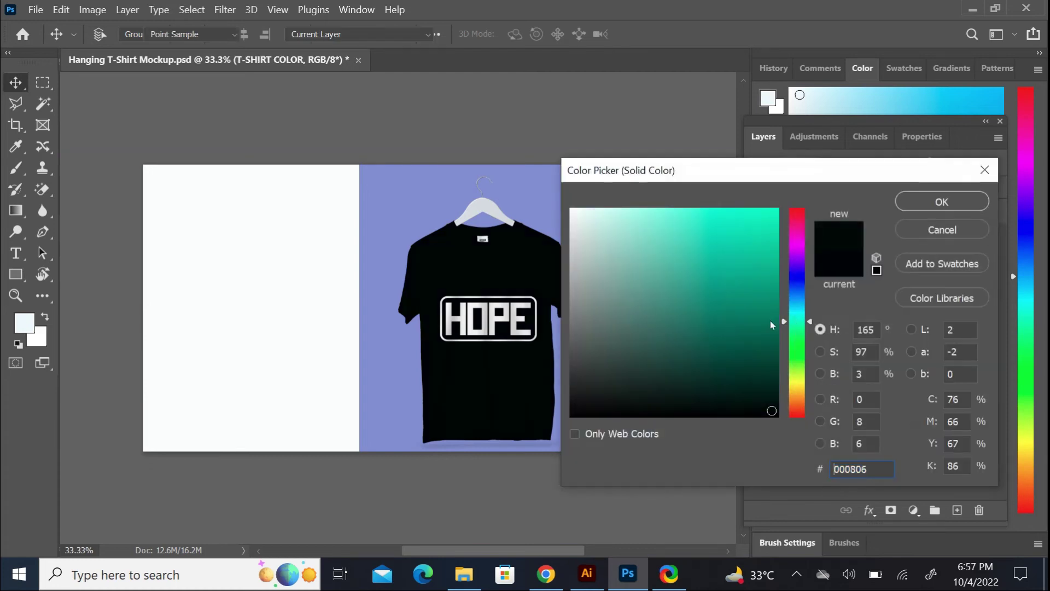
left_click_drag(760, 407, 748, 396)
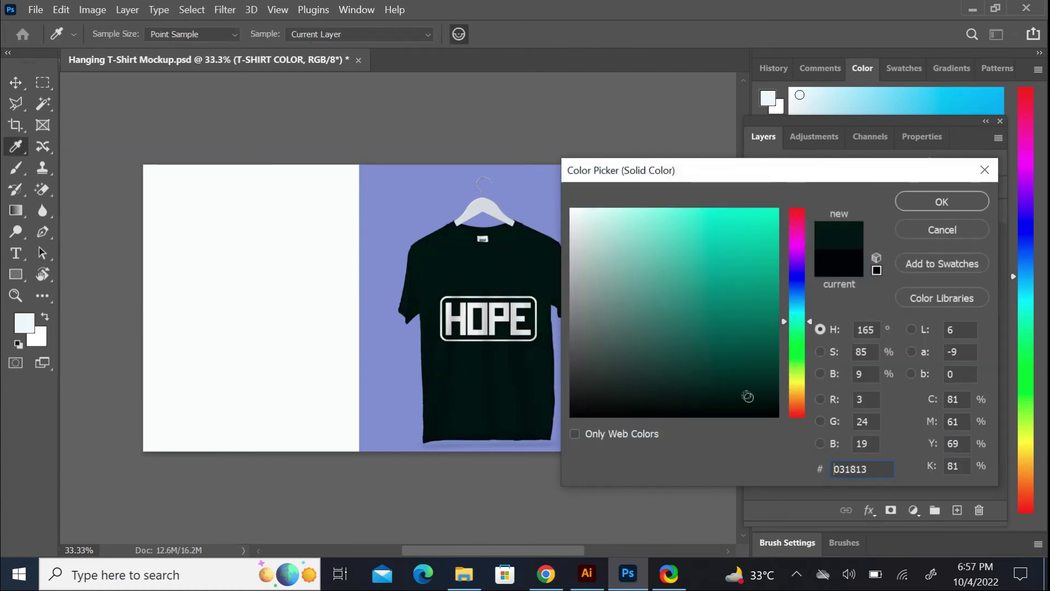
left_click(740, 407)
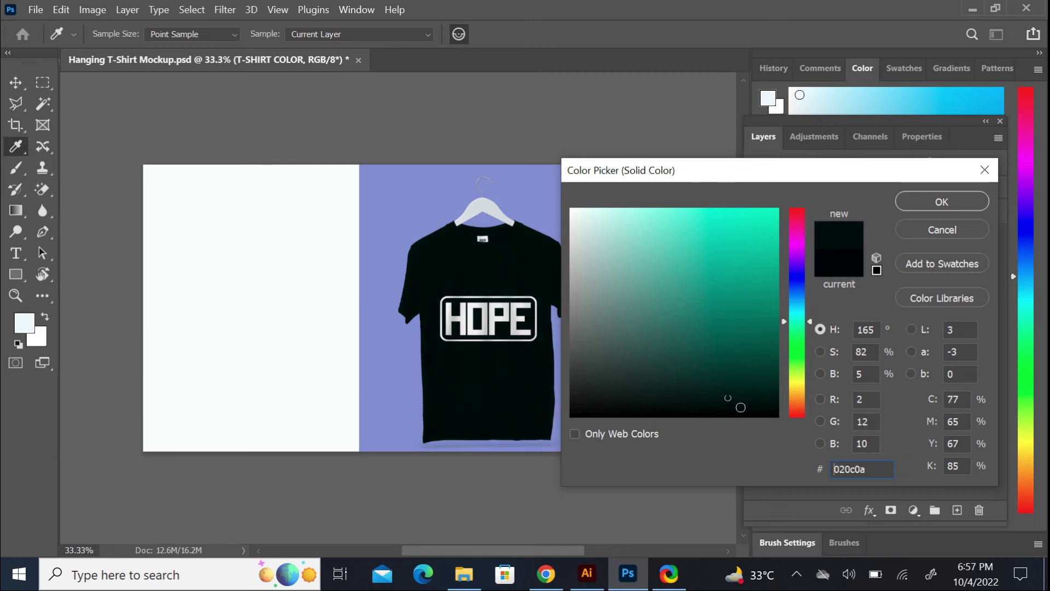
left_click_drag(727, 397, 603, 373)
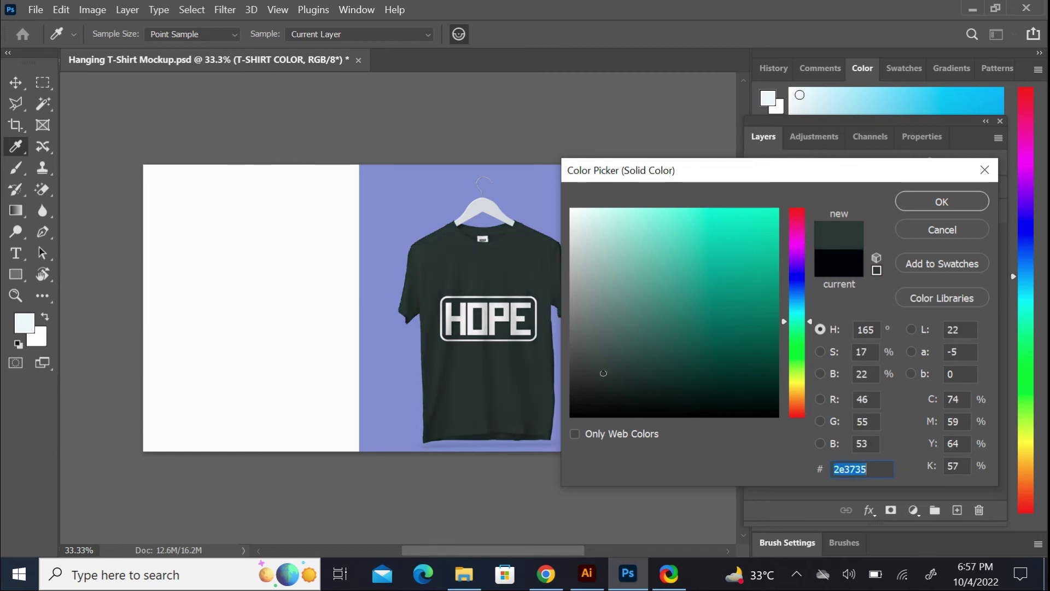
left_click(912, 208)
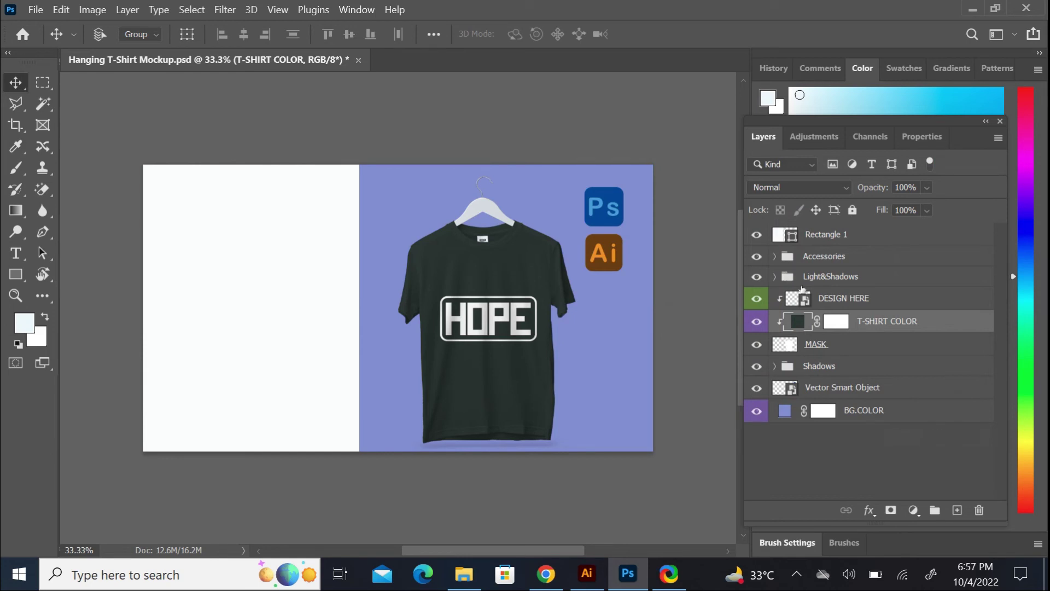
Step: Set the Rectangle 1 side panel fill to a dark plum-black
double_click(782, 239)
left_click_drag(609, 396, 603, 390)
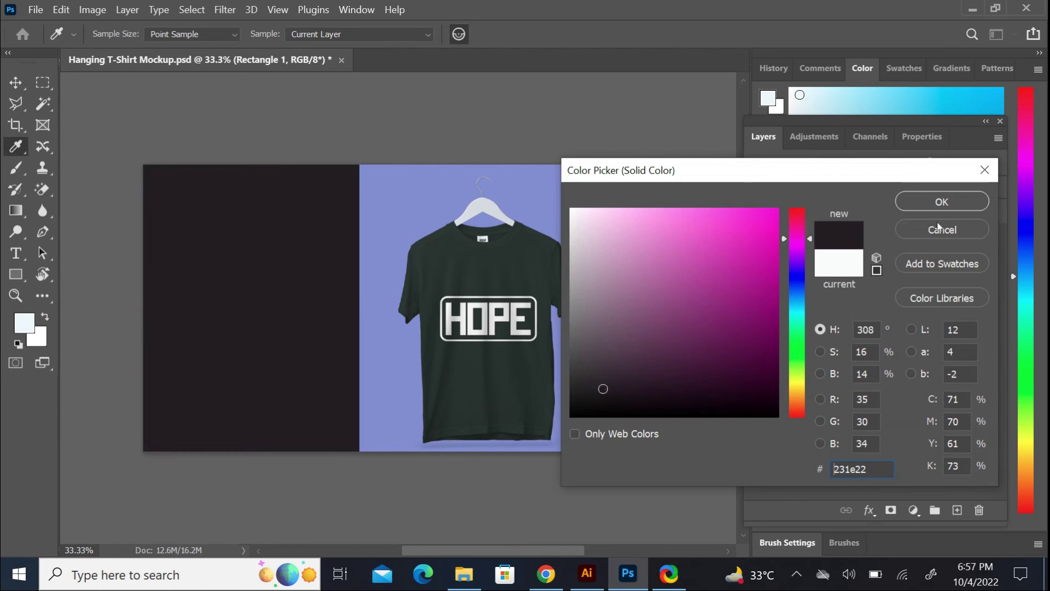
left_click(933, 203)
Step: Paste the HOPE design as a smart object and enlarge it across the left panel
key("v")
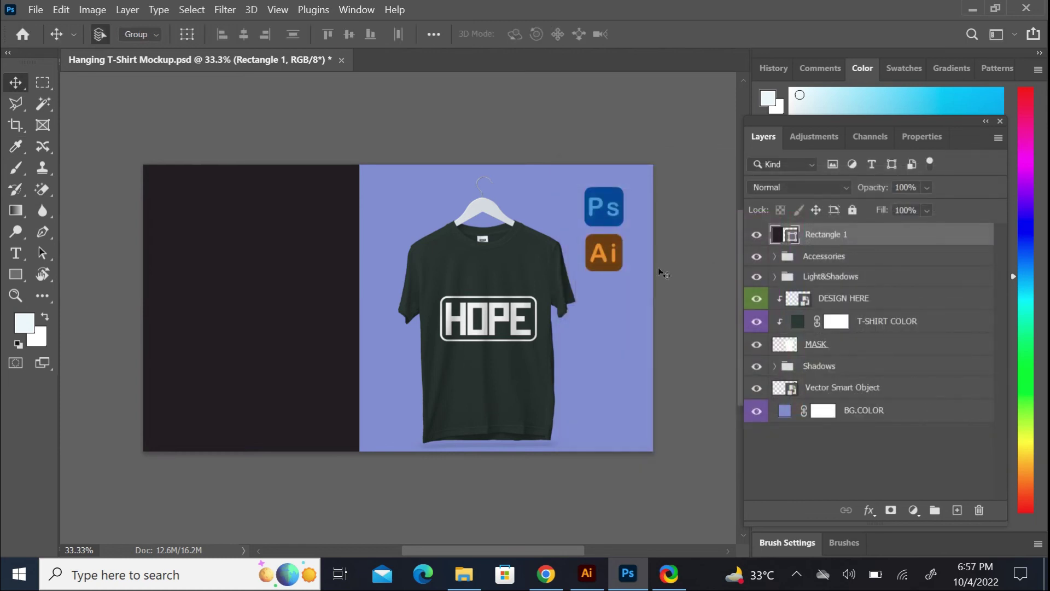
key("ctrl+v")
left_click(604, 136)
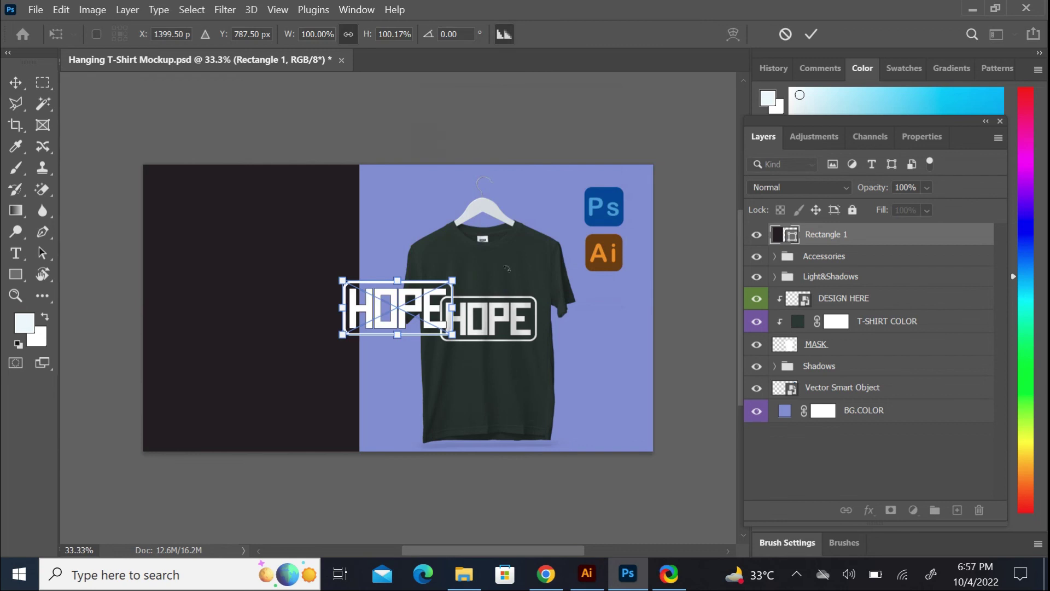
left_click_drag(386, 312, 285, 324)
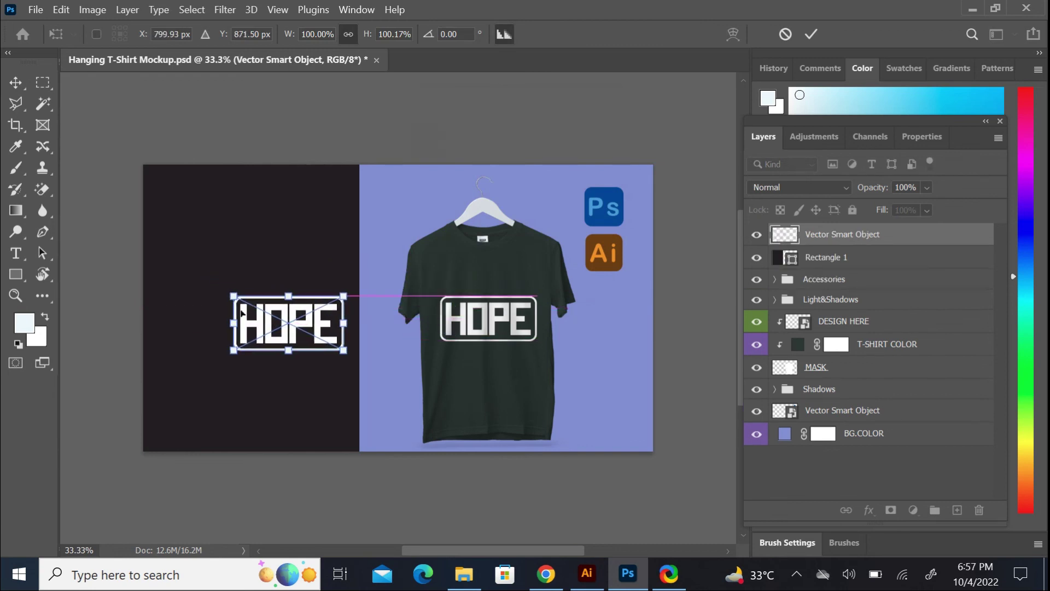
left_click_drag(228, 291, 156, 241)
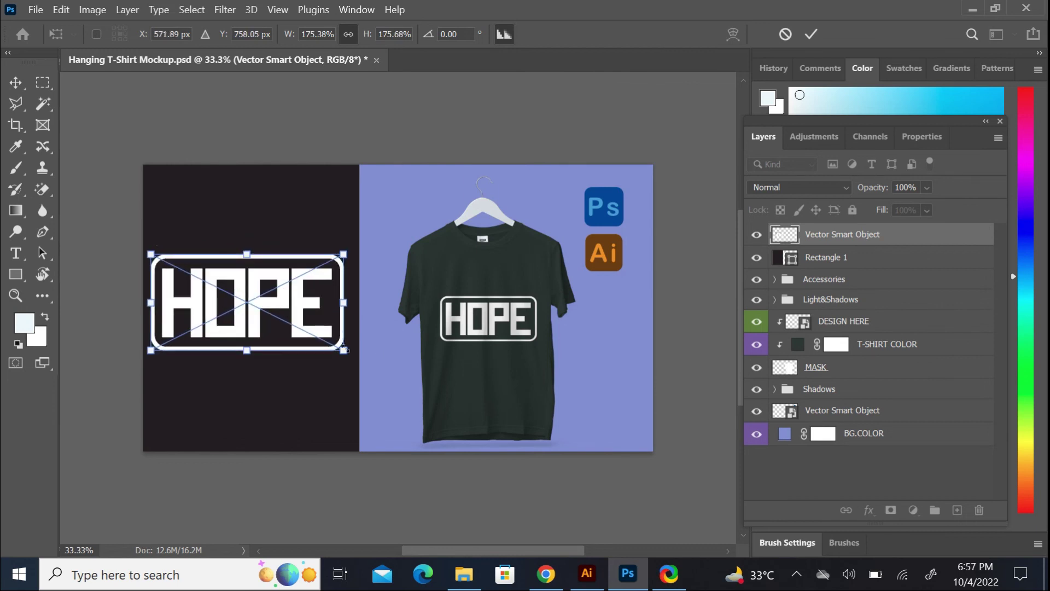
left_click_drag(345, 350, 350, 353)
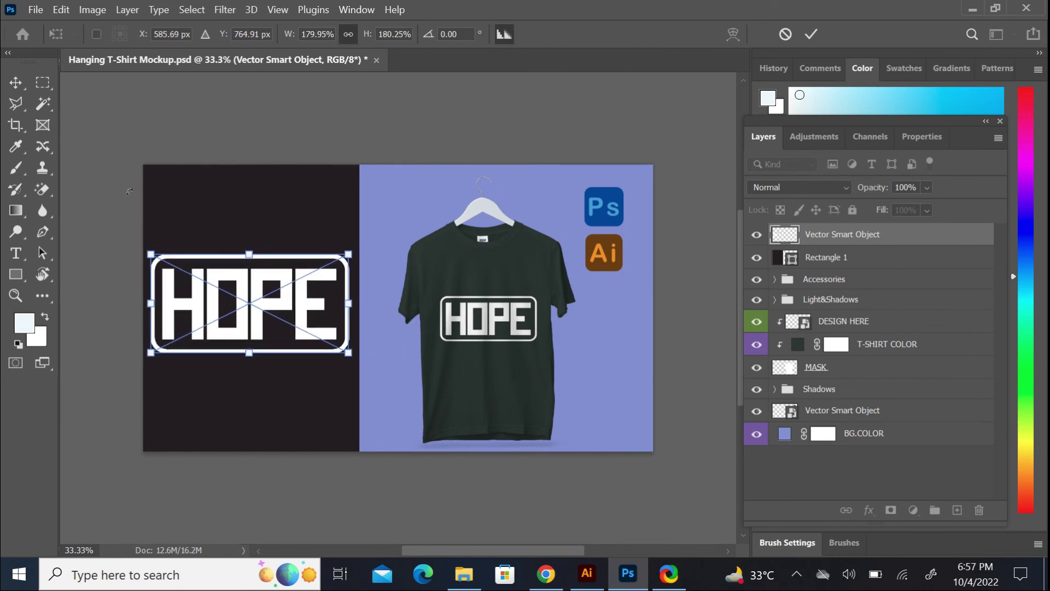
key("Return")
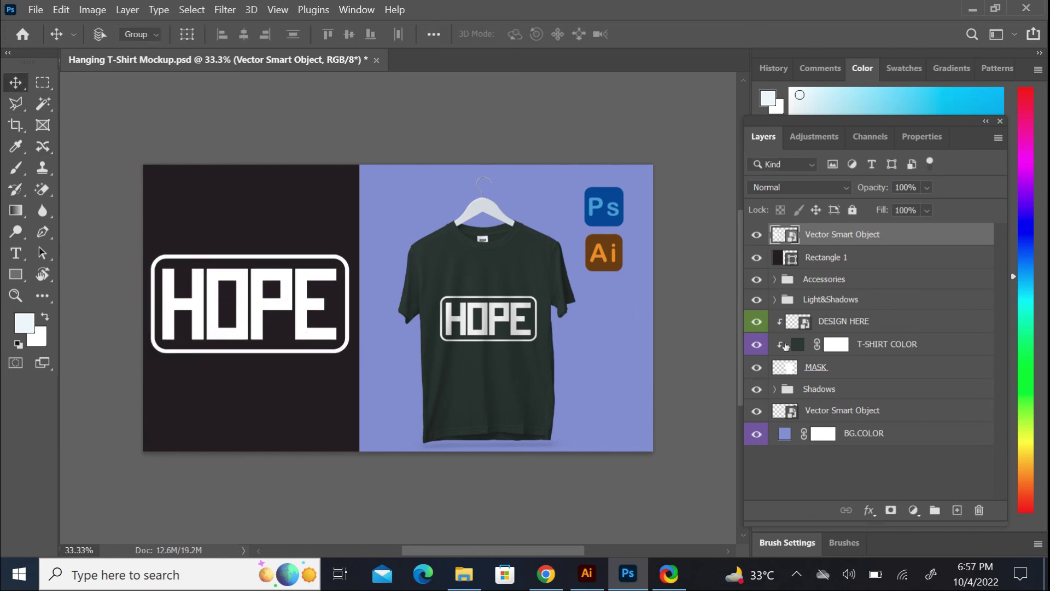
Step: Recolour the BG.COLOR fill from periwinkle to a pale grey-blue
double_click(781, 436)
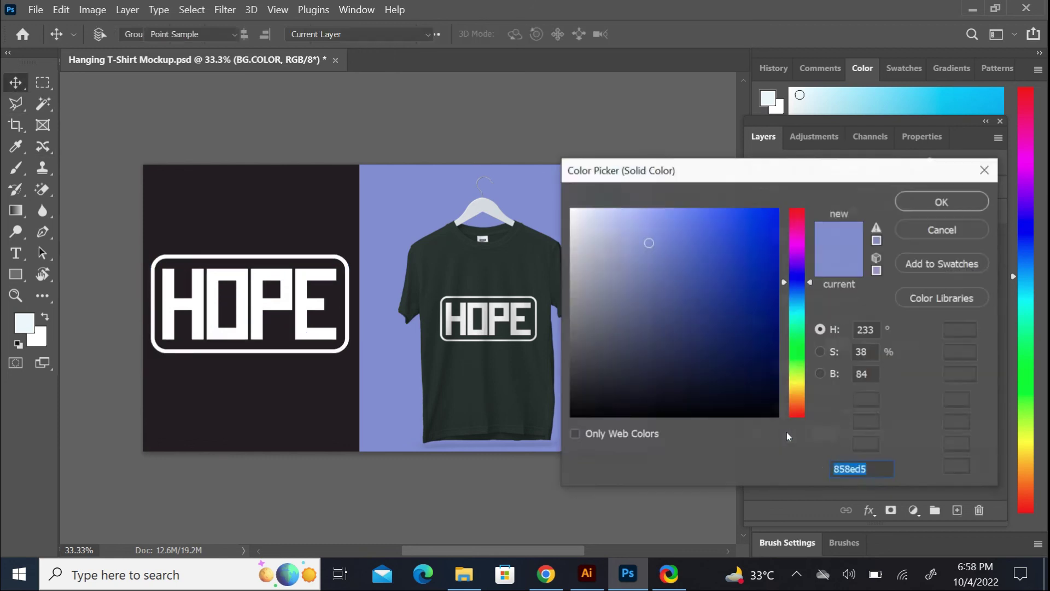
left_click(604, 272)
left_click(596, 262)
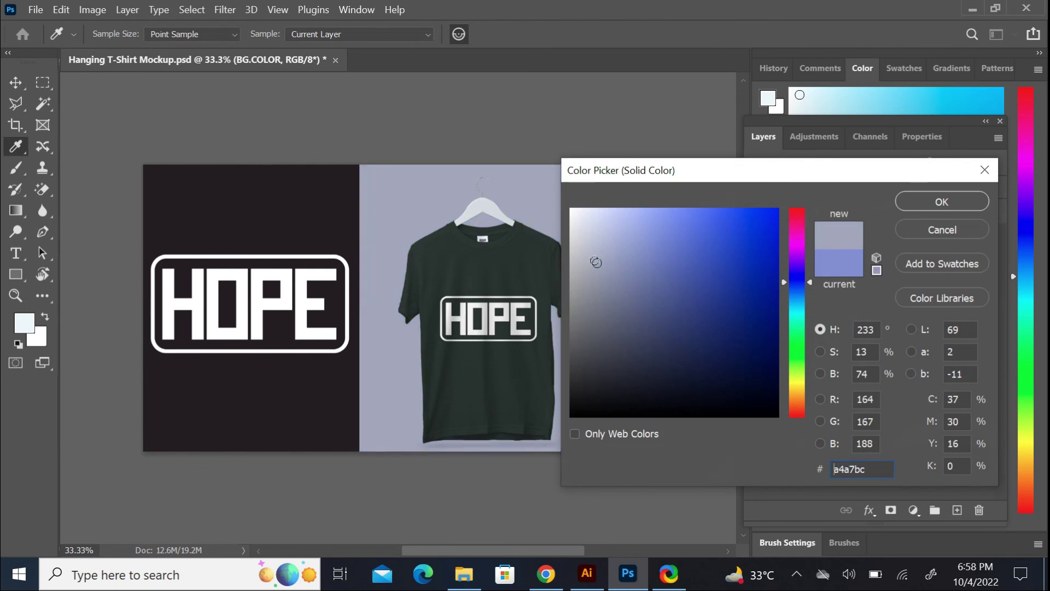
left_click(930, 201)
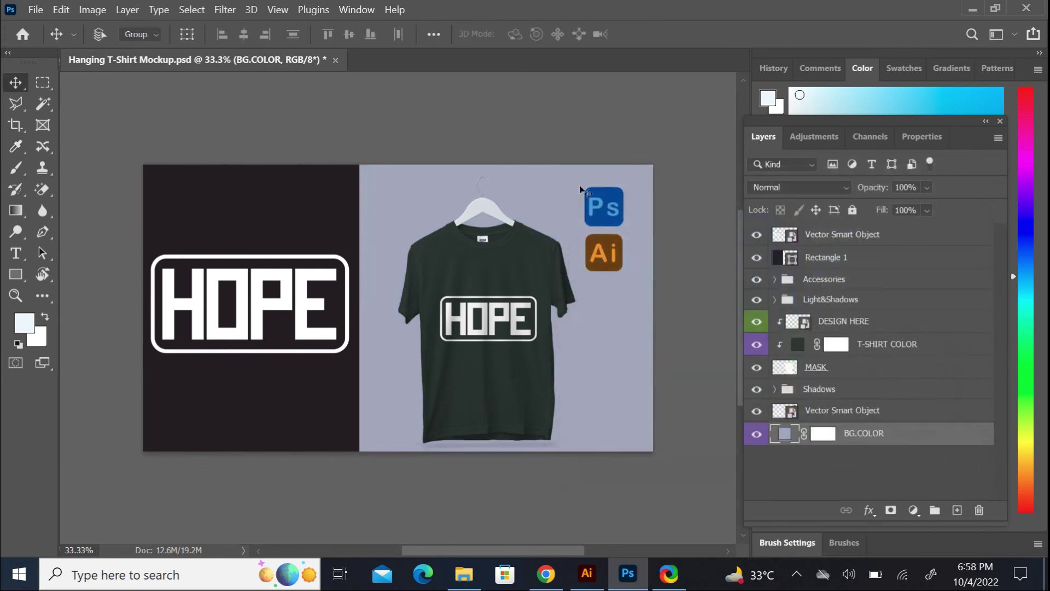